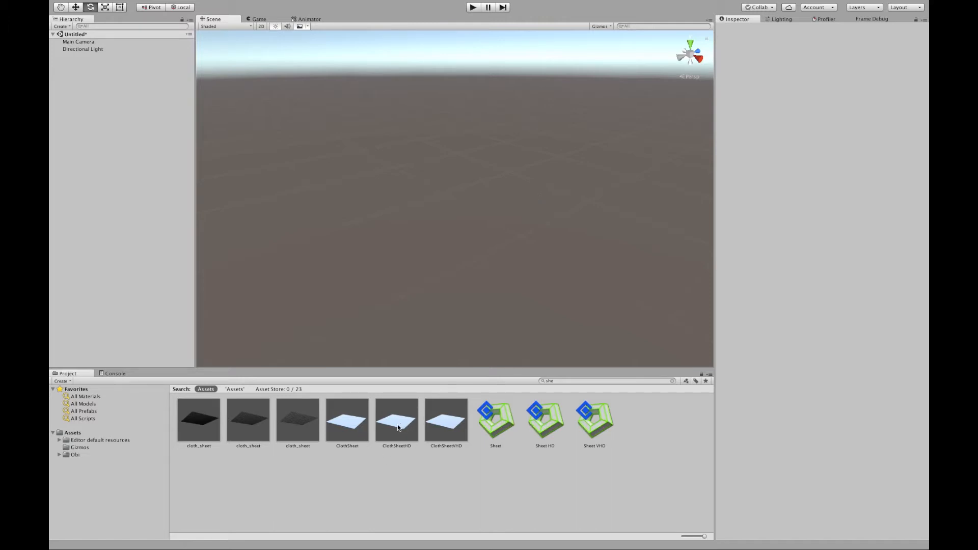
Place the ClothSheetHD model in the scene and set its position to X 0, Y 0, Z 0.
{"action": "left_click_drag", "start_coordinate": [398, 427], "coordinate": [443, 225]}
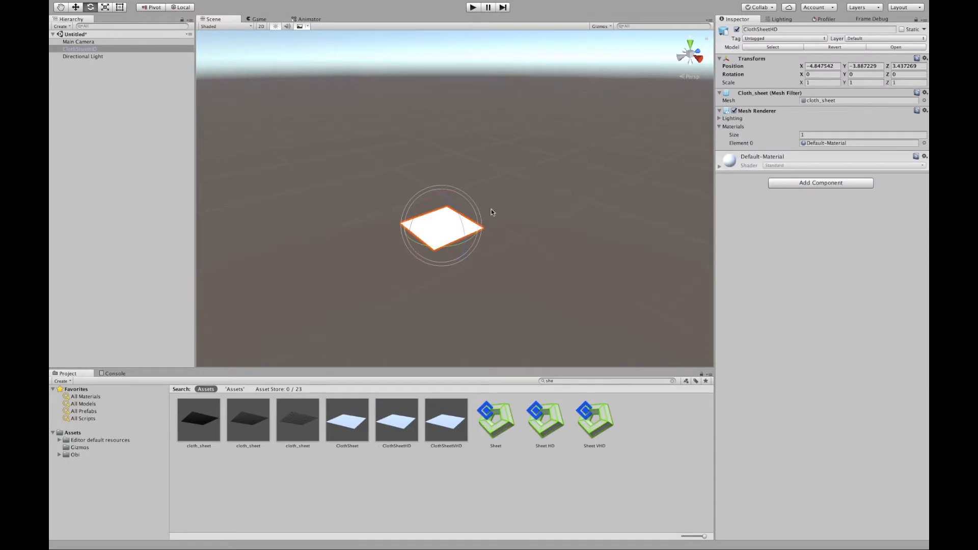
{"action": "left_click", "coordinate": [818, 66]}
{"action": "type", "text": "0"}
{"action": "key", "text": "Tab"}
{"action": "type", "text": "0"}
{"action": "key", "text": "Tab"}
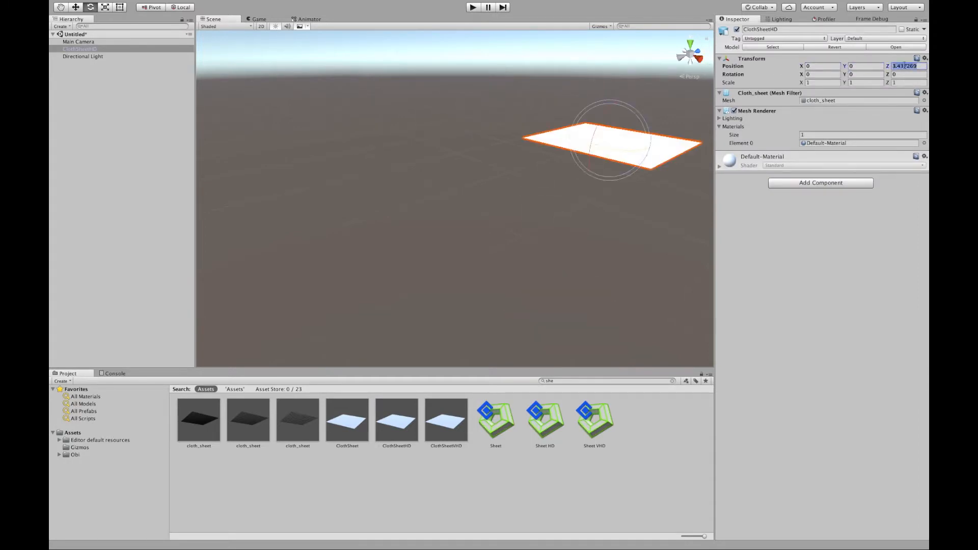
{"action": "type", "text": "0"}
Add an Obi Cloth component to the ClothSheetHD object and look through its constraint components.
{"action": "left_click_drag", "start_coordinate": [536, 139], "coordinate": [663, 189], "text": "alt"}
{"action": "left_click", "coordinate": [801, 184]}
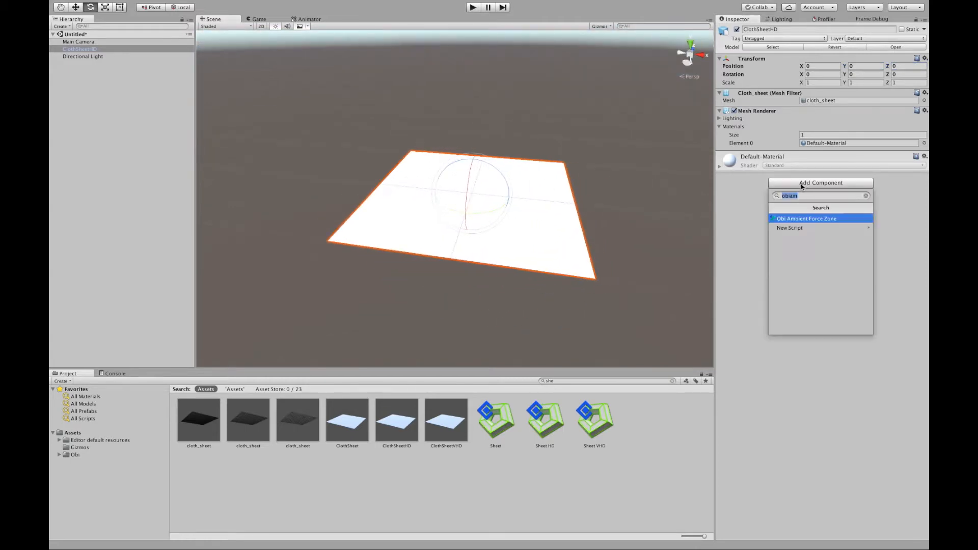
{"action": "type", "text": "obic"}
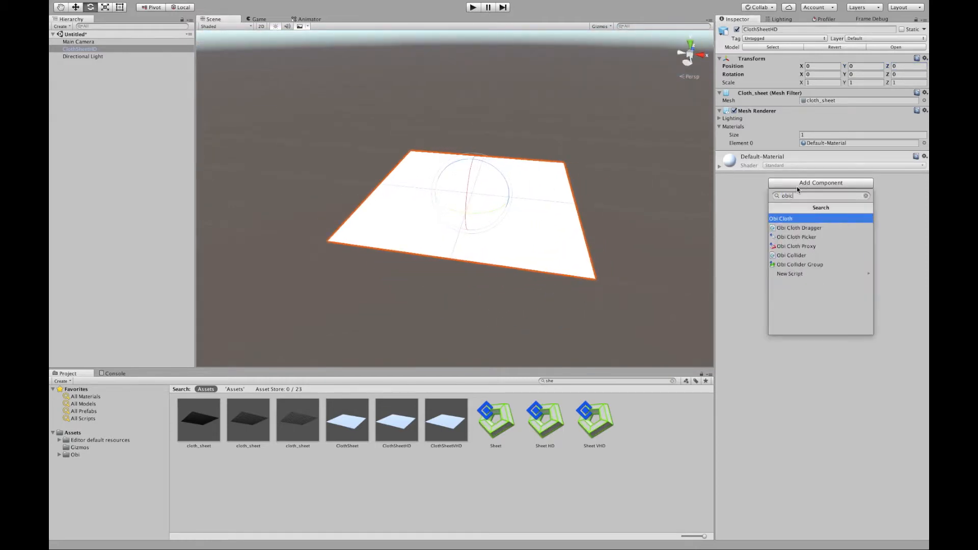
{"action": "key", "text": "Return"}
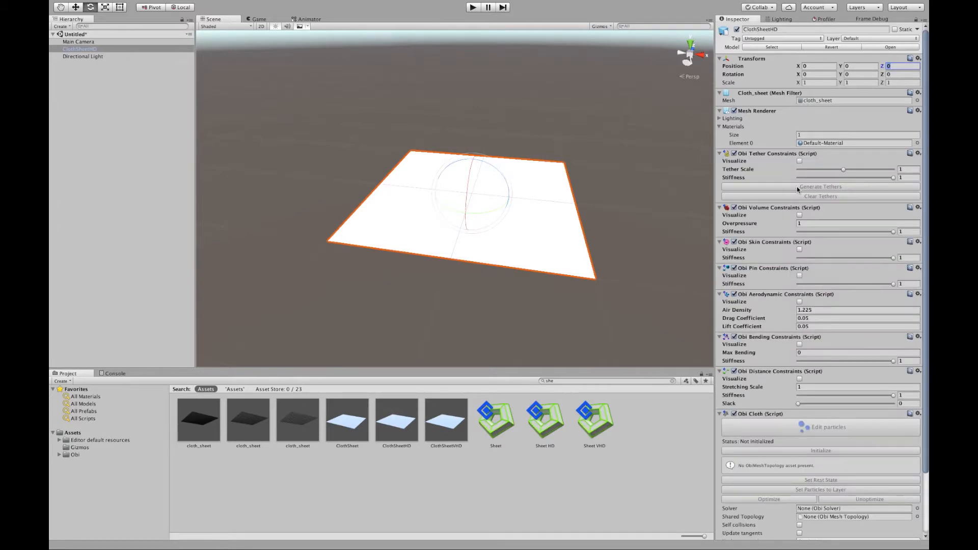
{"action": "scroll", "coordinate": [800, 229], "scroll_direction": "down", "scroll_amount": 2}
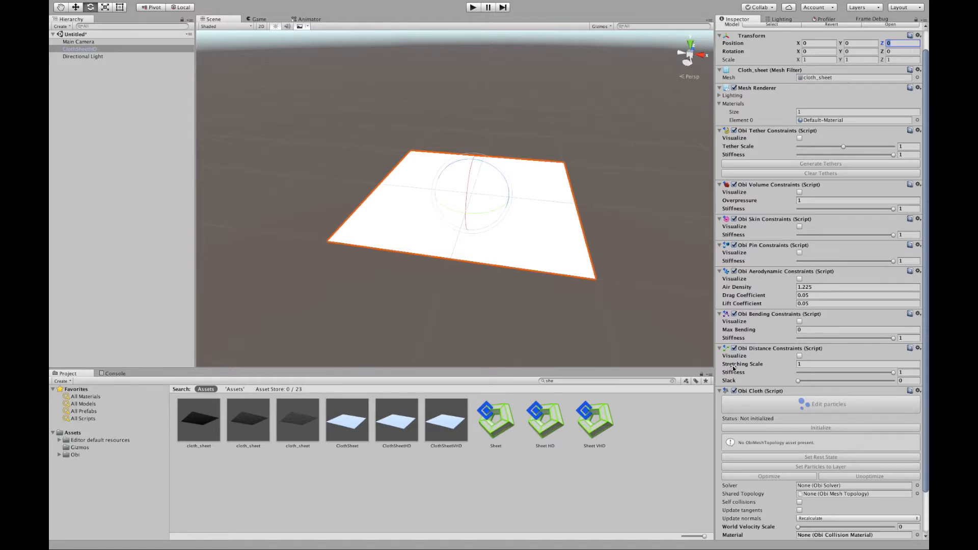
{"action": "scroll", "coordinate": [744, 357], "scroll_direction": "down", "scroll_amount": 3}
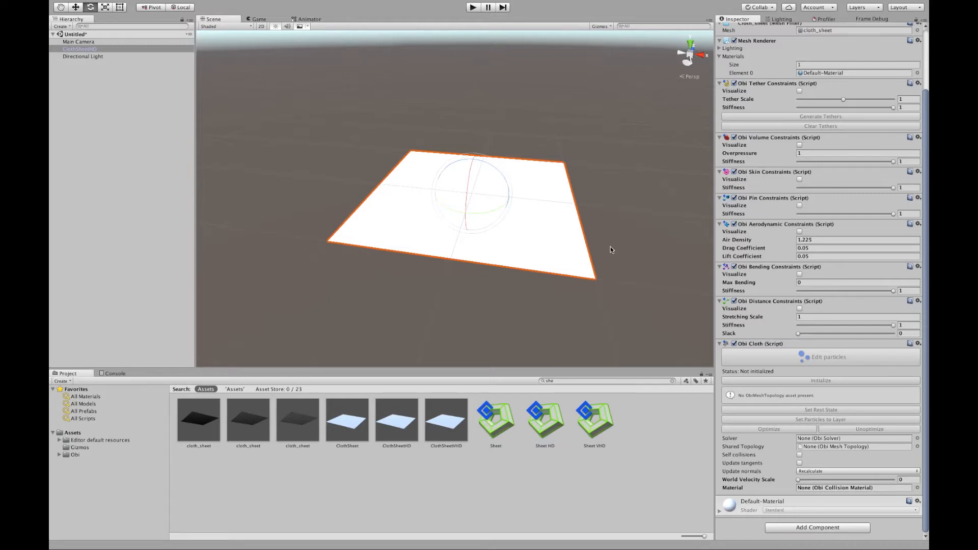
Create an Obi mesh topology asset in the root Assets folder and name it Flag.
{"action": "left_click", "coordinate": [279, 483]}
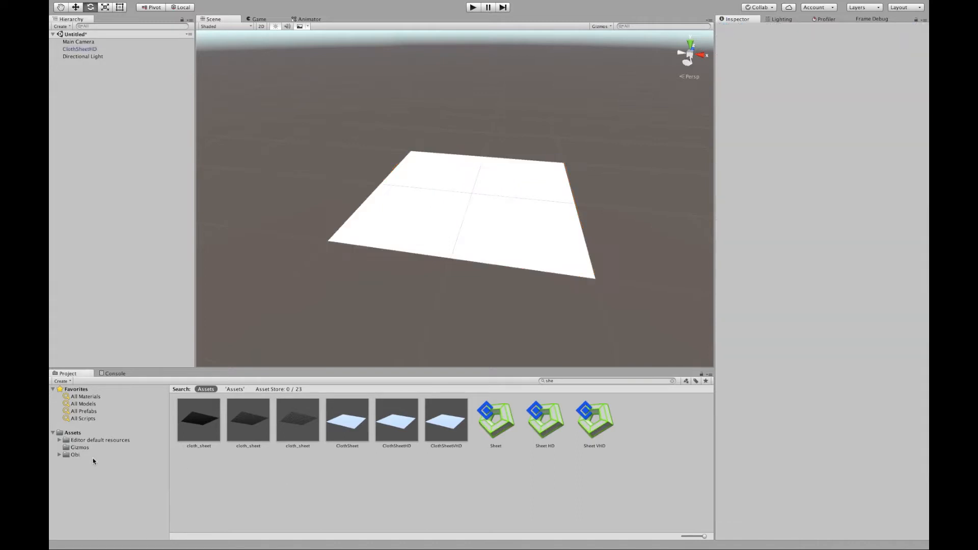
{"action": "left_click", "coordinate": [73, 433]}
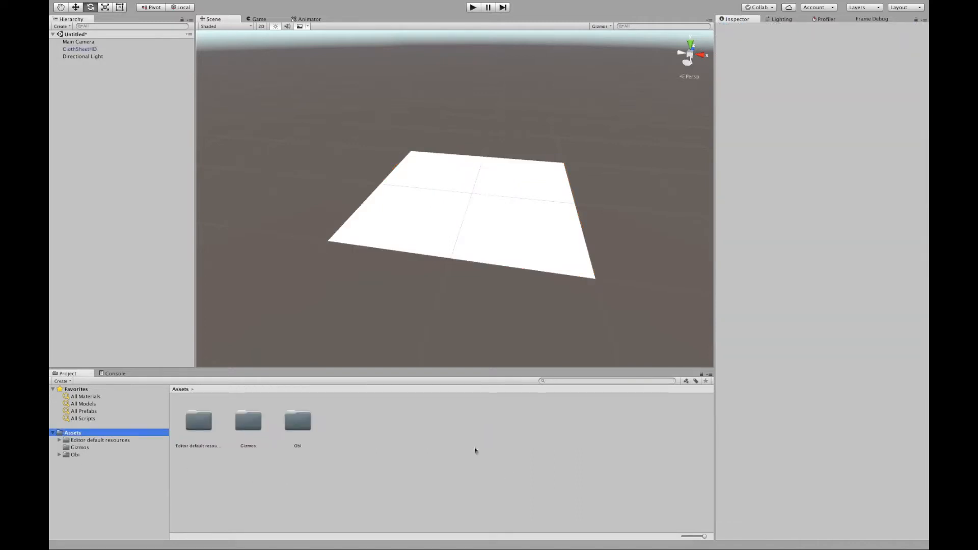
{"action": "right_click", "coordinate": [354, 429]}
{"action": "mouse_move", "coordinate": [390, 388]}
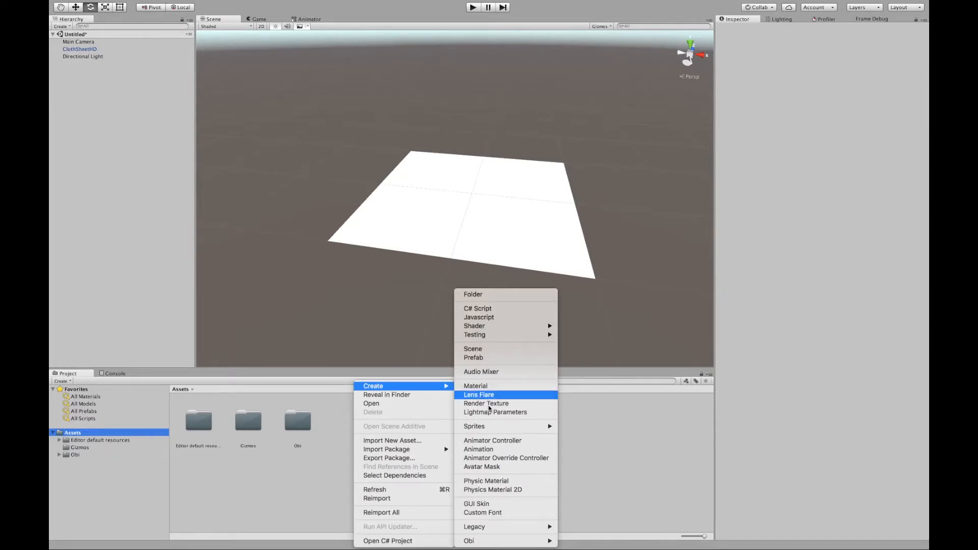
{"action": "mouse_move", "coordinate": [541, 541]}
{"action": "left_click", "coordinate": [601, 515]}
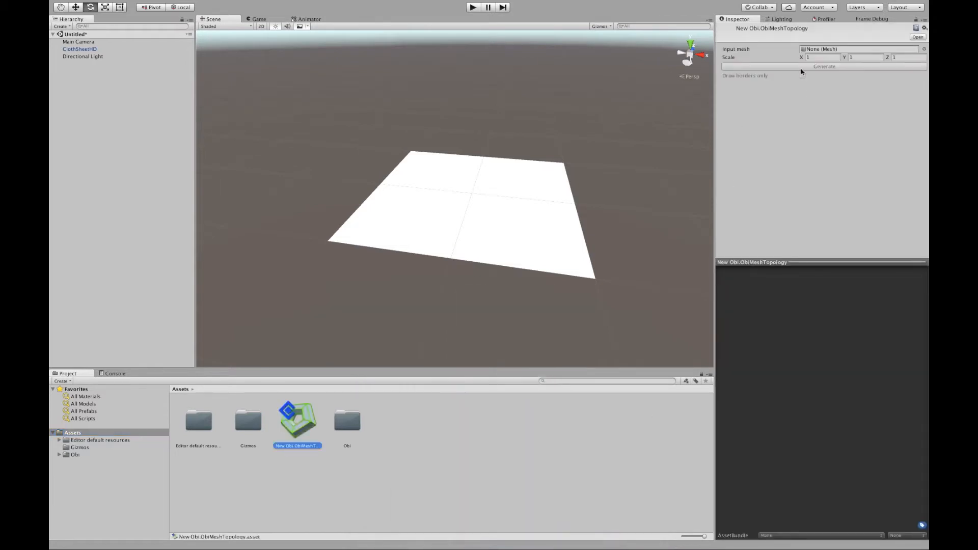
{"action": "left_click", "coordinate": [291, 431]}
{"action": "type", "text": "Flag"}
{"action": "key", "text": "Return"}
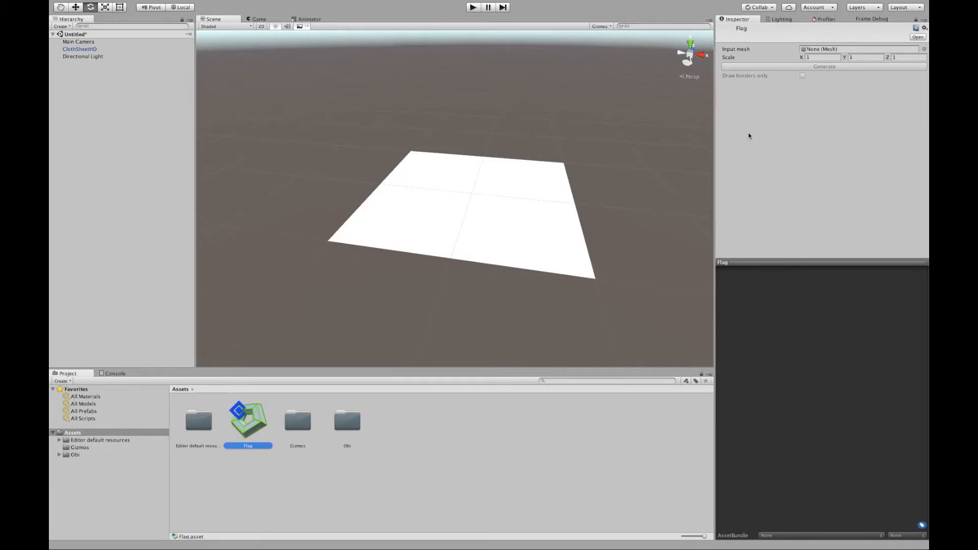
Set the Flag topology's input mesh to the cloth_sheet mesh from ClothSheetHD and generate the topology.
{"action": "left_click", "coordinate": [924, 50]}
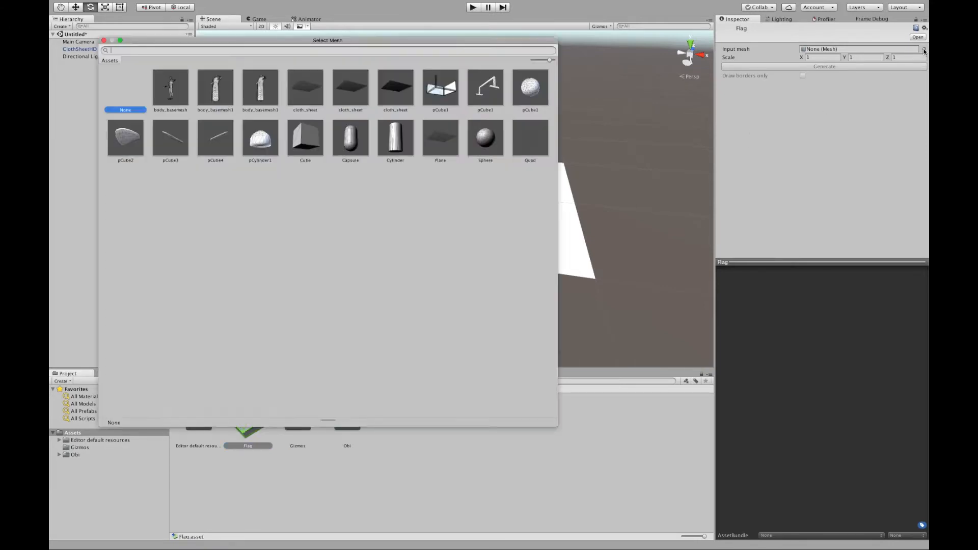
{"action": "left_click", "coordinate": [358, 88]}
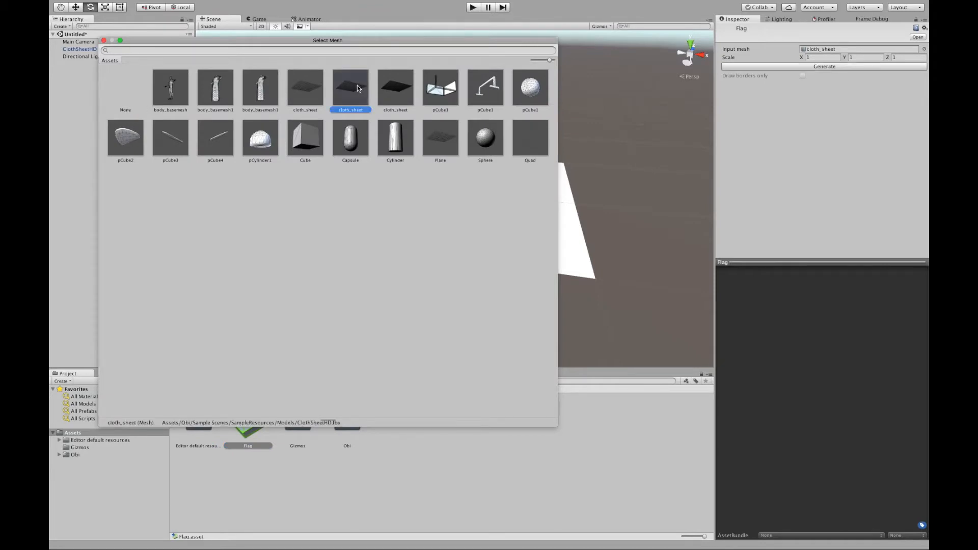
{"action": "left_click", "coordinate": [103, 40]}
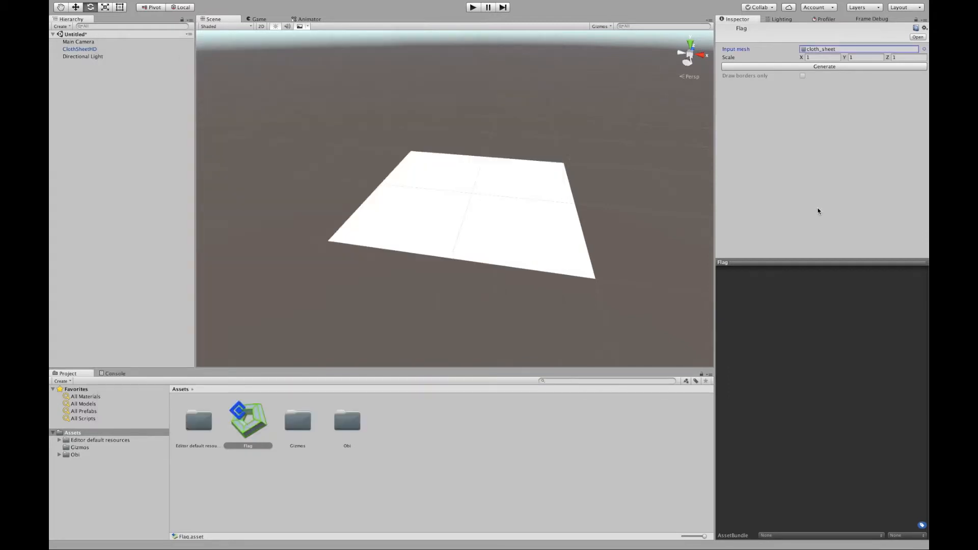
{"action": "left_click", "coordinate": [797, 67]}
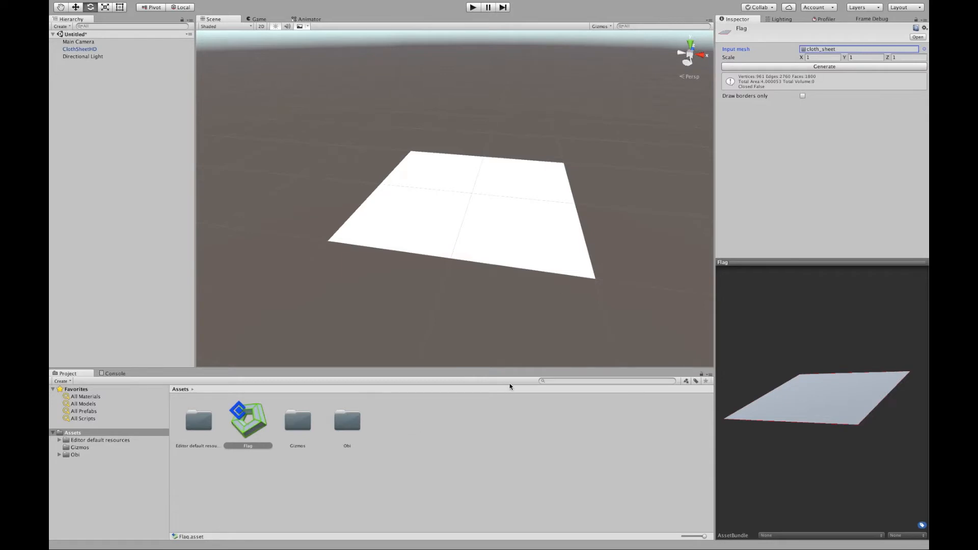
Assign the Flag asset as the cloth sheet's shared topology and initialize the Obi Cloth.
{"action": "left_click", "coordinate": [502, 222]}
{"action": "scroll", "coordinate": [804, 338], "scroll_direction": "down", "scroll_amount": 5}
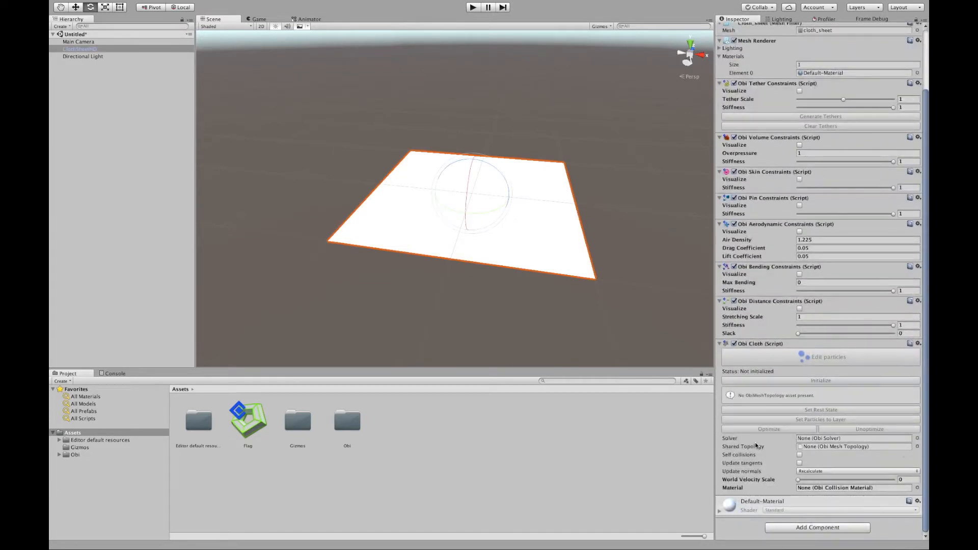
{"action": "left_click_drag", "start_coordinate": [256, 422], "coordinate": [813, 449]}
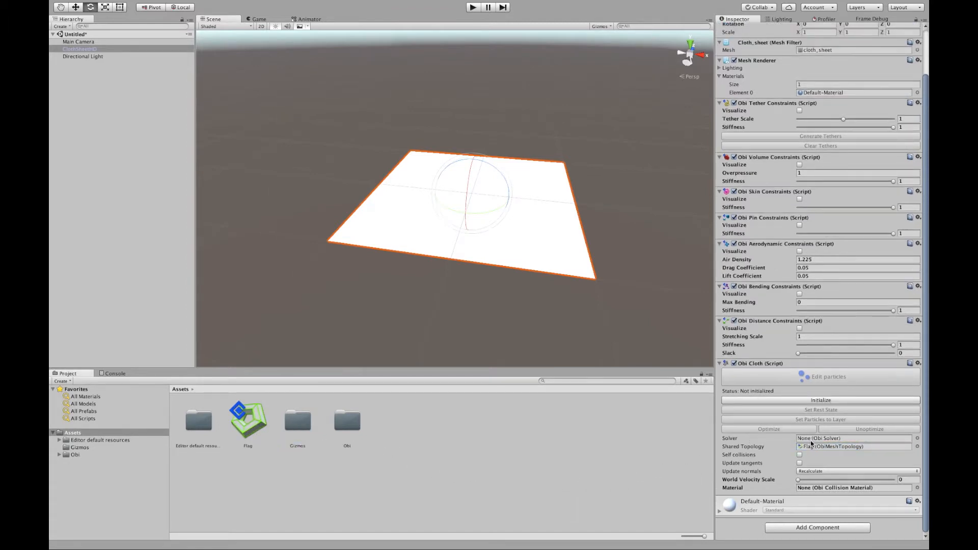
{"action": "left_click", "coordinate": [806, 401]}
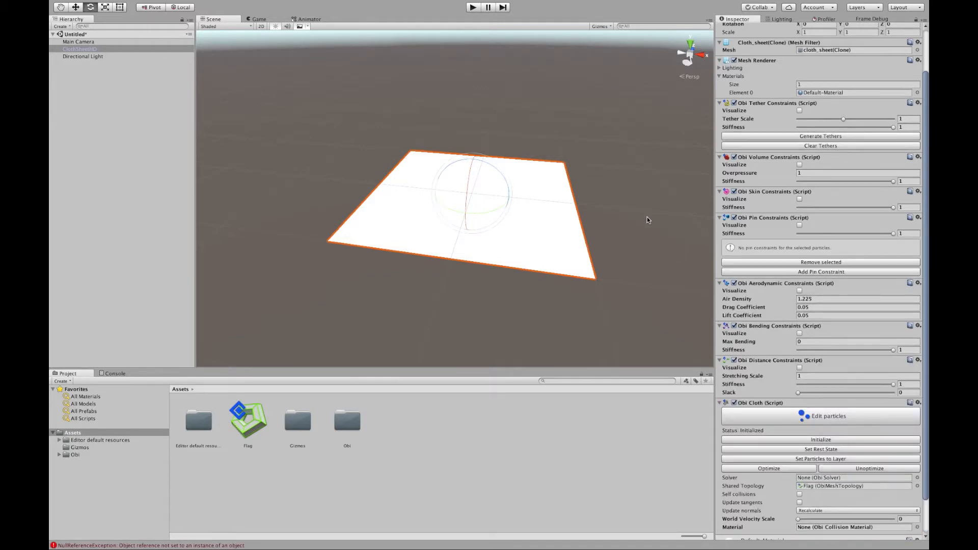
Examine the cloth's particles in the particle editor, selecting several individual ones, and leave particle editing.
{"action": "middle_click_drag", "start_coordinate": [644, 221], "coordinate": [627, 212]}
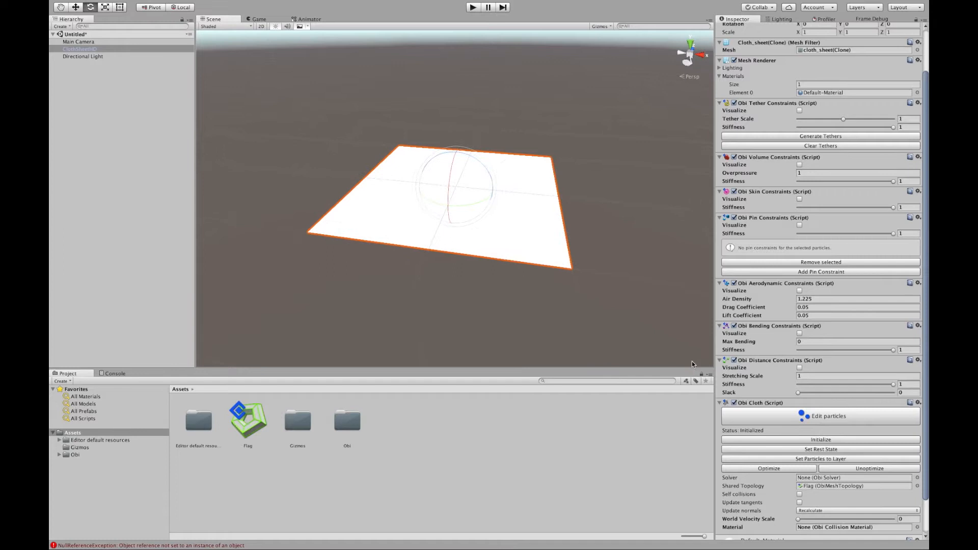
{"action": "left_click", "coordinate": [847, 421]}
{"action": "left_click_drag", "start_coordinate": [645, 240], "coordinate": [623, 246], "text": "alt"}
{"action": "scroll", "coordinate": [615, 271], "scroll_direction": "up", "scroll_amount": 2}
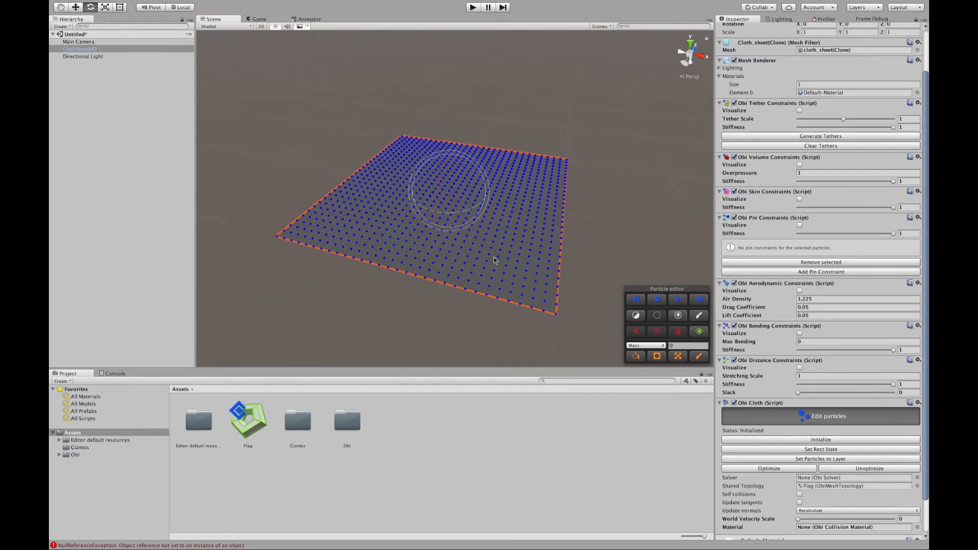
{"action": "left_click", "coordinate": [388, 193]}
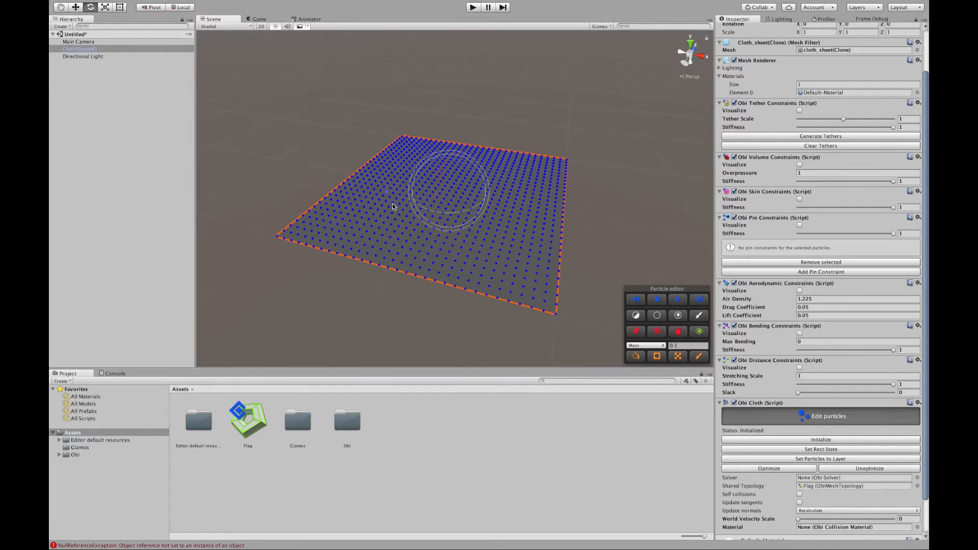
{"action": "left_click", "coordinate": [396, 219]}
{"action": "left_click", "coordinate": [392, 225]}
{"action": "left_click", "coordinate": [411, 236]}
{"action": "left_click", "coordinate": [415, 244]}
{"action": "left_click_drag", "start_coordinate": [555, 254], "coordinate": [633, 203], "text": "alt"}
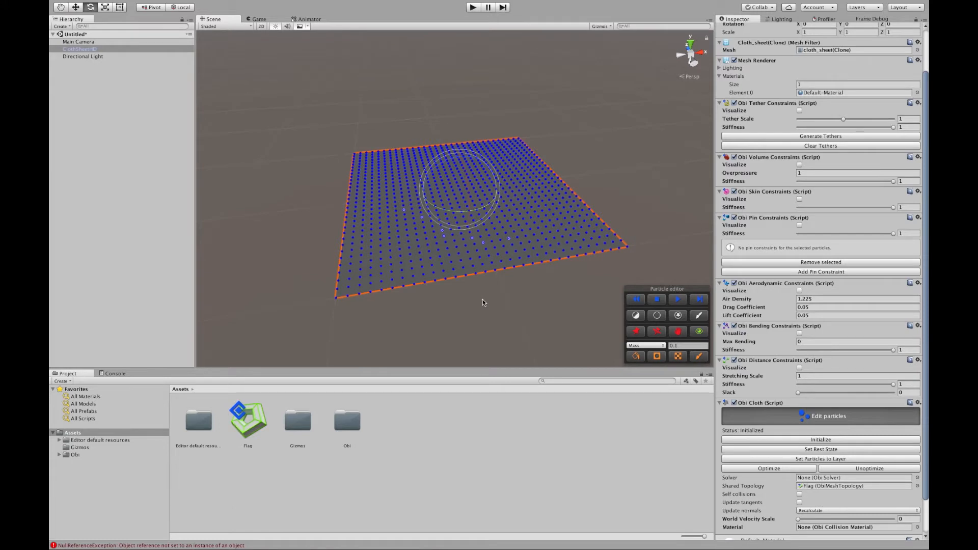
{"action": "left_click", "coordinate": [769, 416]}
Deselect the cloth sheet, run the scene to check how it behaves without a solver, and stop playback.
{"action": "left_click", "coordinate": [607, 165]}
{"action": "left_click", "coordinate": [474, 7]}
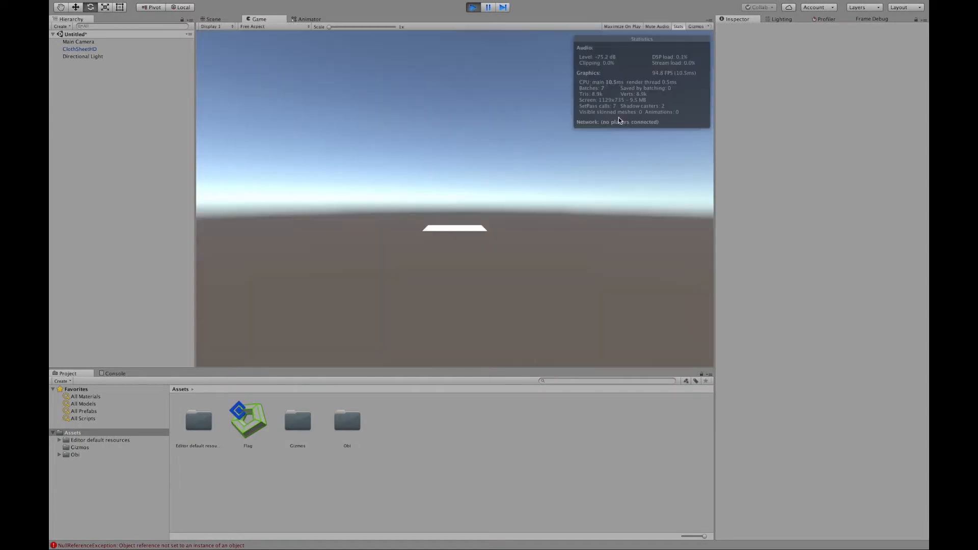
{"action": "left_click", "coordinate": [473, 7]}
Create an Obi Solver object in the scene and assign it as the solver of the ClothSheetHD cloth.
{"action": "left_click_drag", "start_coordinate": [479, 175], "coordinate": [457, 192], "text": "alt"}
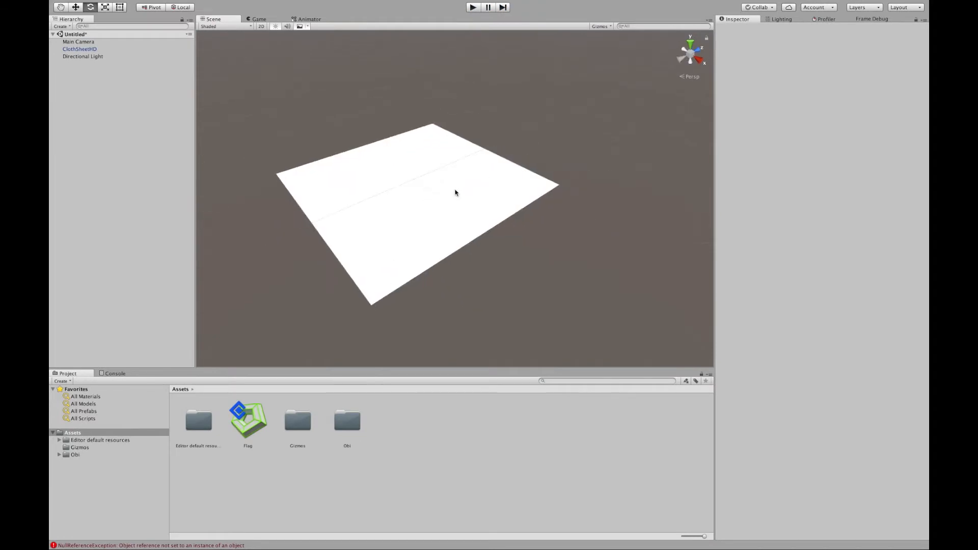
{"action": "left_click", "coordinate": [450, 199]}
{"action": "scroll", "coordinate": [784, 330], "scroll_direction": "down", "scroll_amount": 3}
{"action": "scroll", "coordinate": [786, 331], "scroll_direction": "down", "scroll_amount": 2}
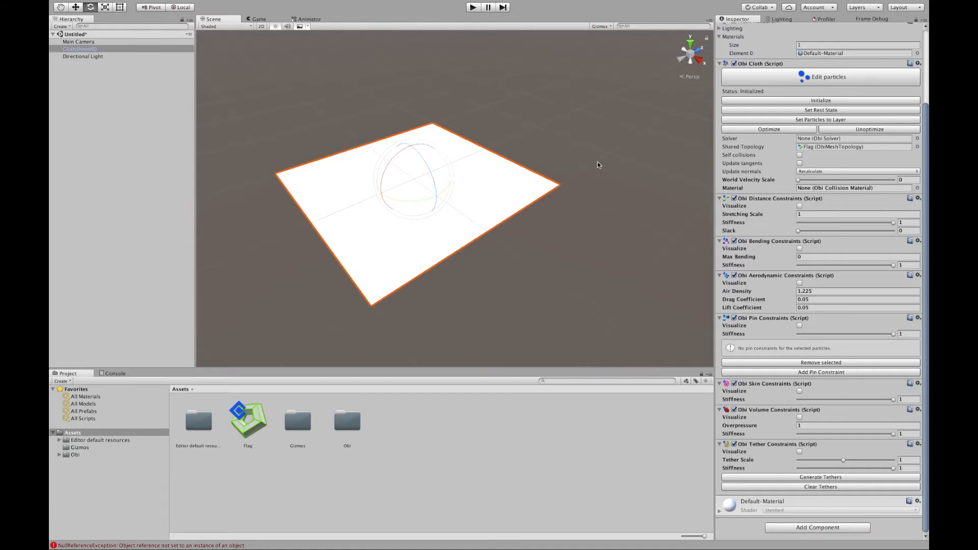
{"action": "mouse_move", "coordinate": [190, 4]}
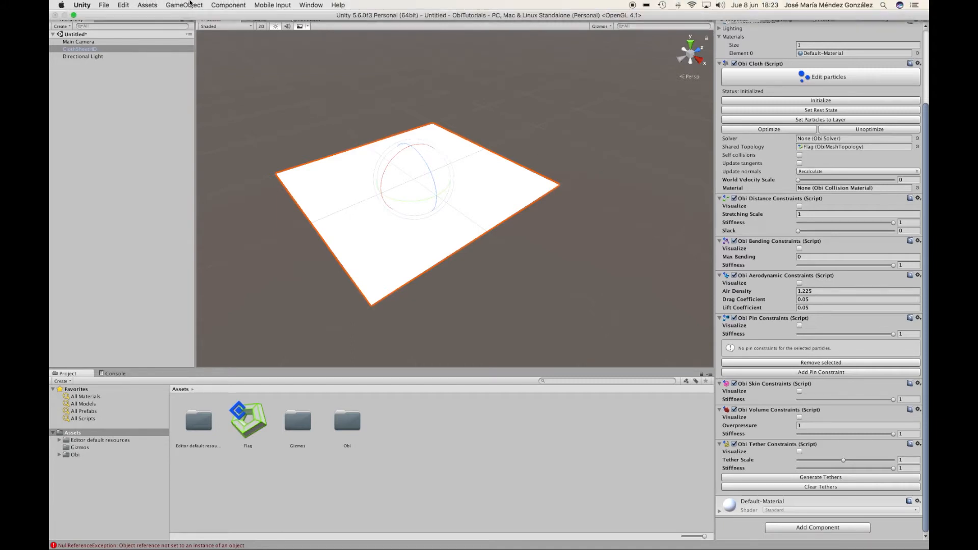
{"action": "left_click", "coordinate": [184, 6]}
{"action": "mouse_move", "coordinate": [186, 33]}
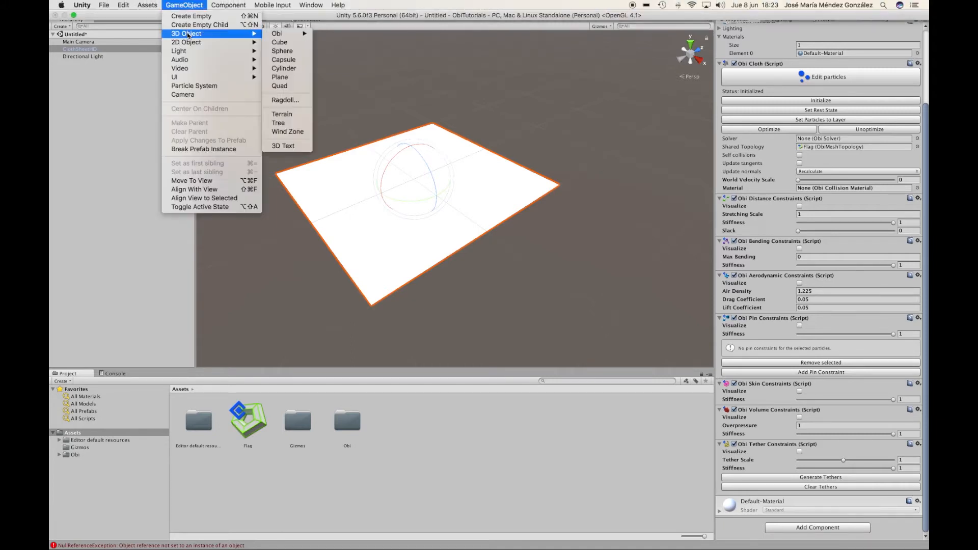
{"action": "mouse_move", "coordinate": [282, 34]}
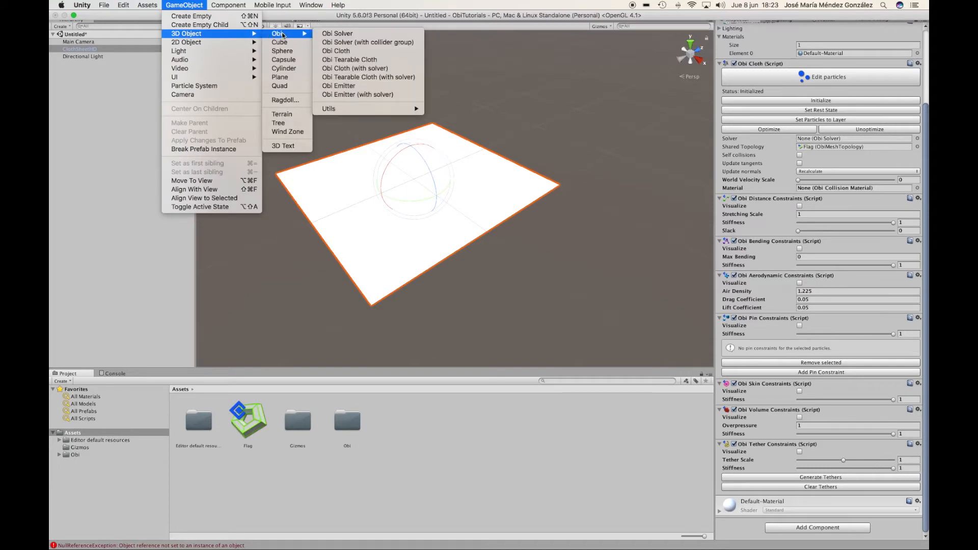
{"action": "left_click", "coordinate": [340, 33]}
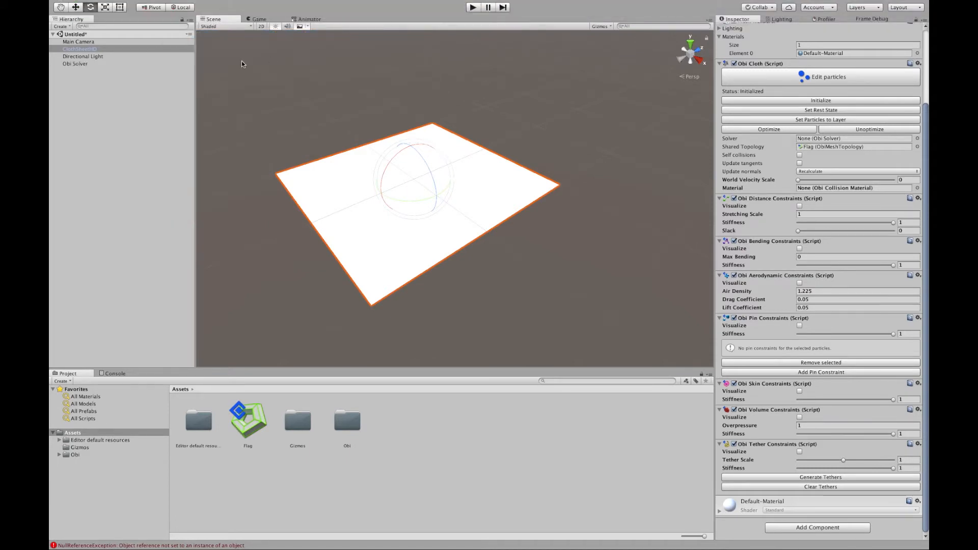
{"action": "left_click_drag", "start_coordinate": [72, 65], "coordinate": [801, 142]}
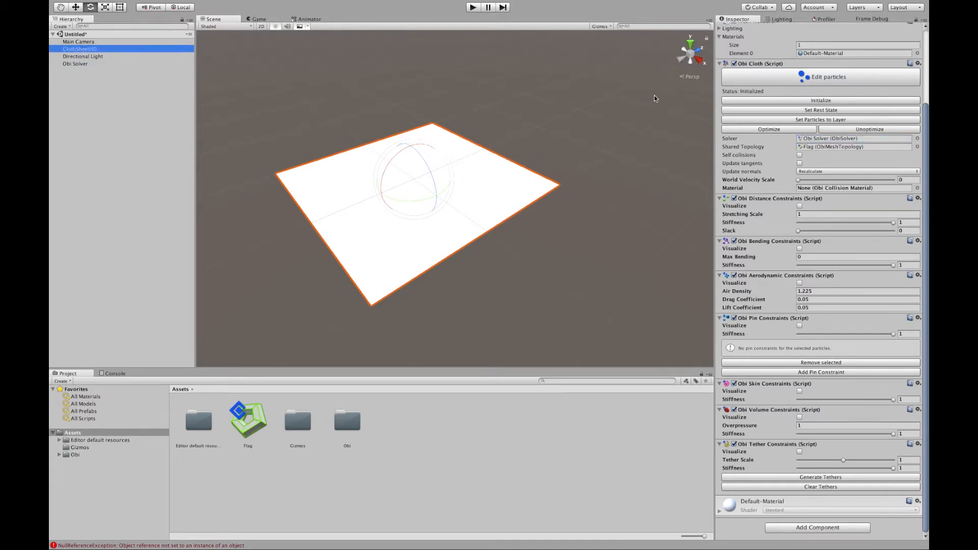
Run the scene to check the cloth simulation with its solver assigned, and stop playback.
{"action": "left_click", "coordinate": [470, 9]}
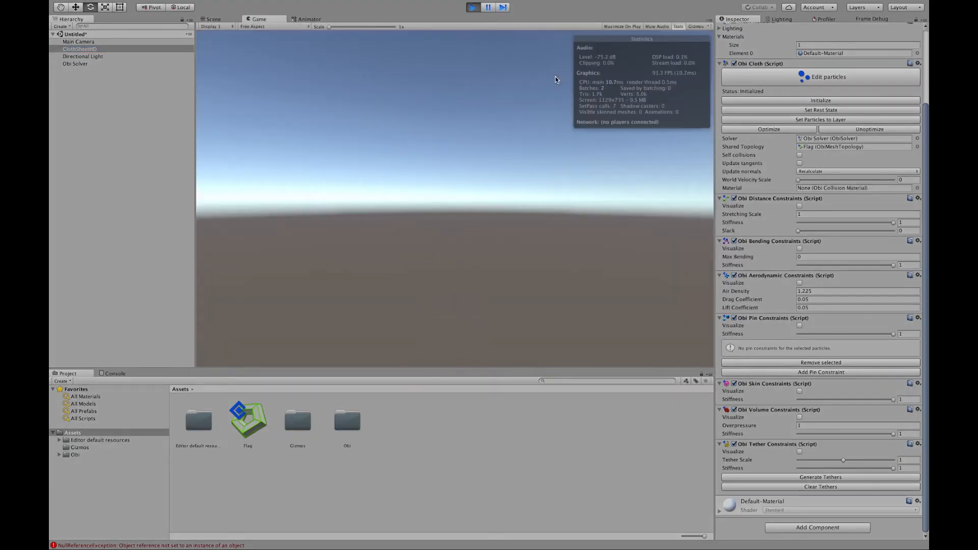
{"action": "left_click", "coordinate": [473, 7]}
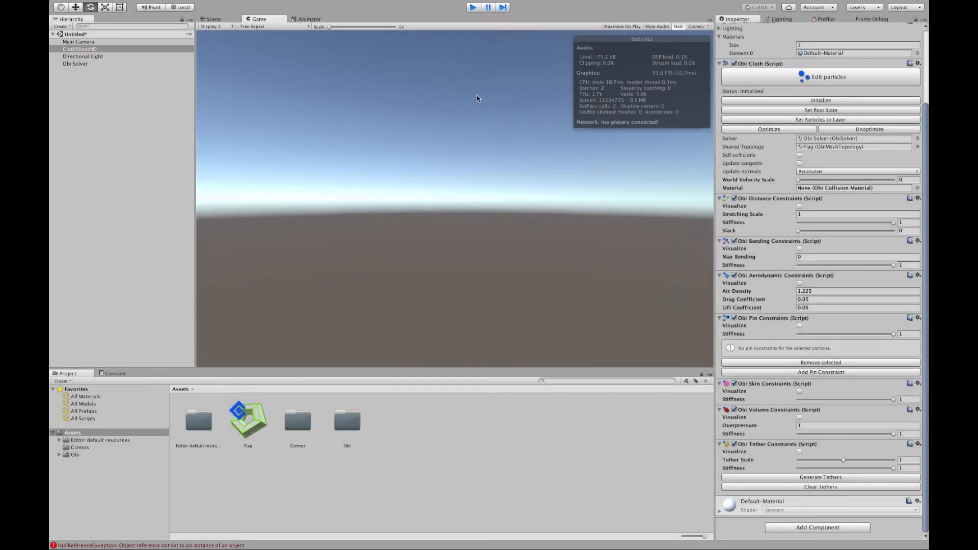
{"action": "scroll", "coordinate": [561, 168], "scroll_direction": "down", "scroll_amount": 5}
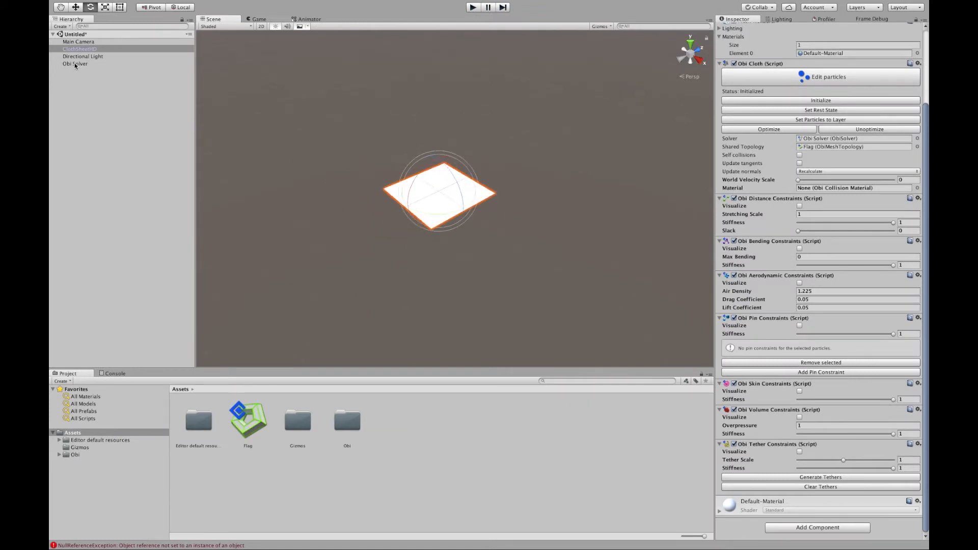
{"action": "left_click_drag", "start_coordinate": [498, 131], "coordinate": [603, 142], "text": "alt"}
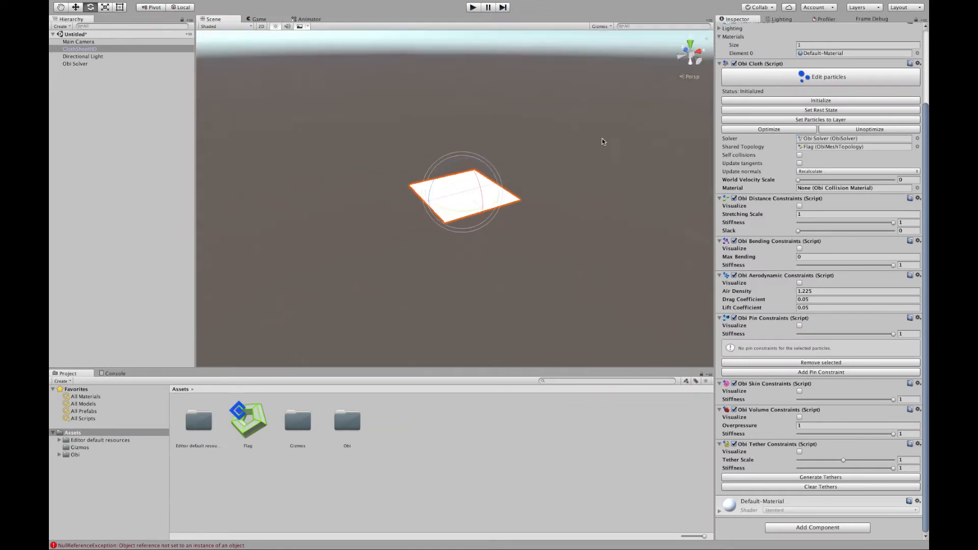
Stand the cloth sheet upright by setting its X rotation to -90.
{"action": "left_click_drag", "start_coordinate": [529, 139], "coordinate": [677, 125]}
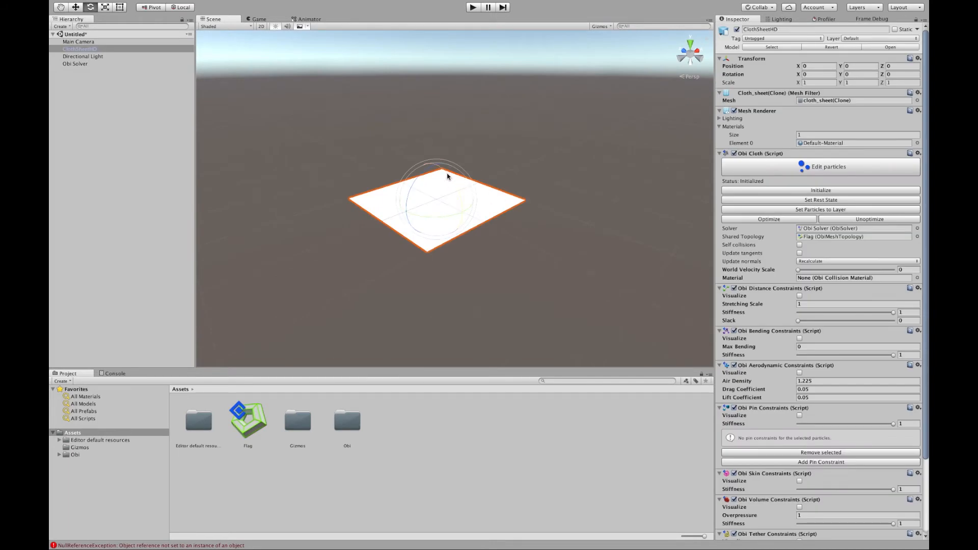
{"action": "left_click_drag", "start_coordinate": [447, 176], "coordinate": [477, 240]}
{"action": "left_click", "coordinate": [820, 74]}
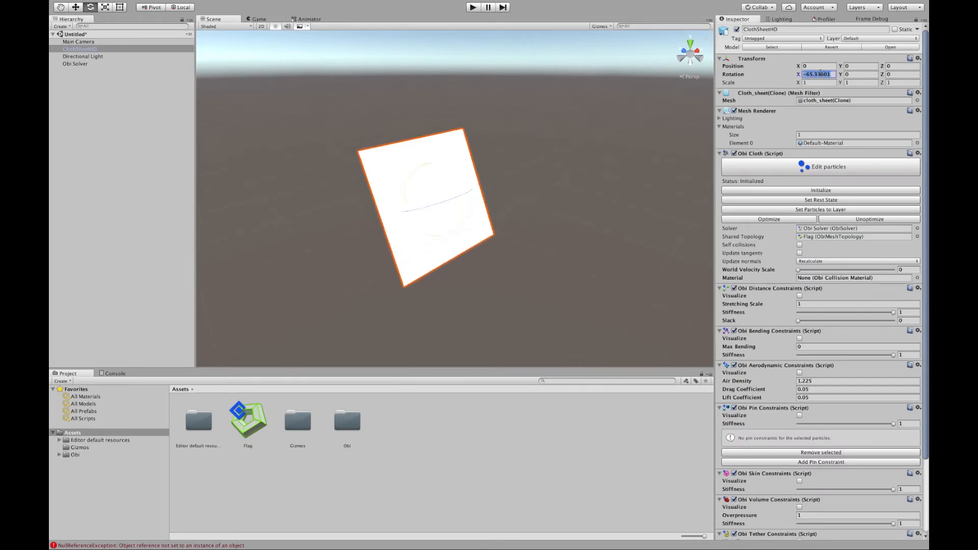
{"action": "type", "text": "-90"}
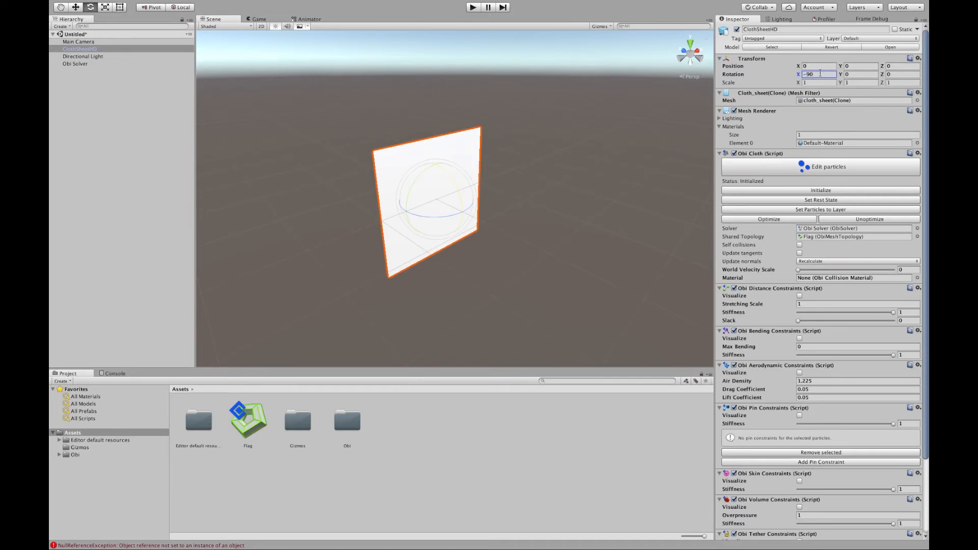
Deselect the upright cloth sheet, run the scene to check how it falls, and stop playback.
{"action": "left_click", "coordinate": [539, 120]}
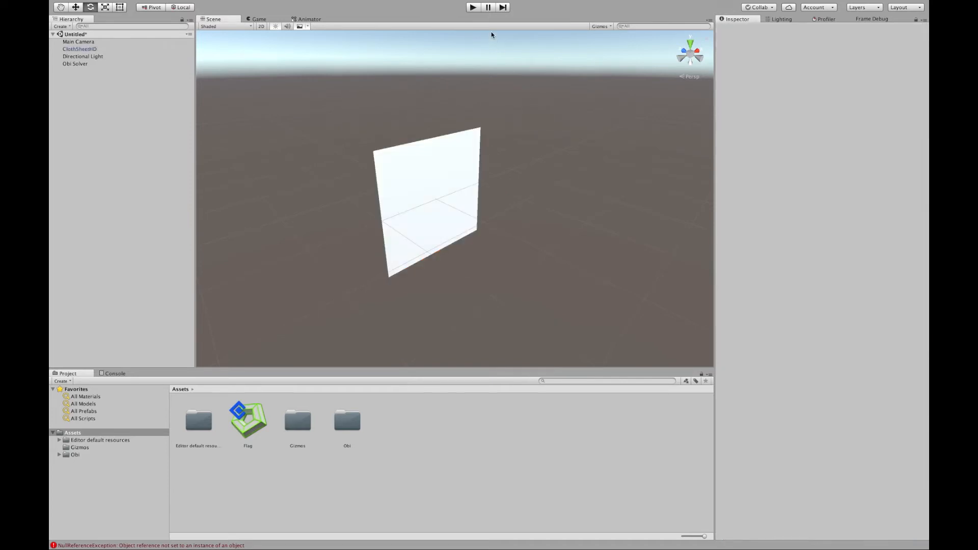
{"action": "left_click", "coordinate": [473, 7]}
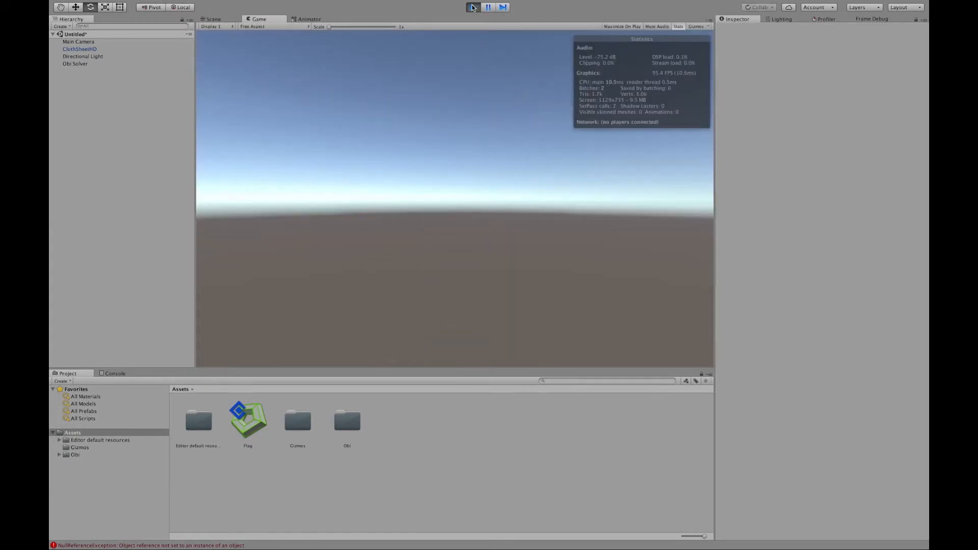
{"action": "key", "text": "super+p"}
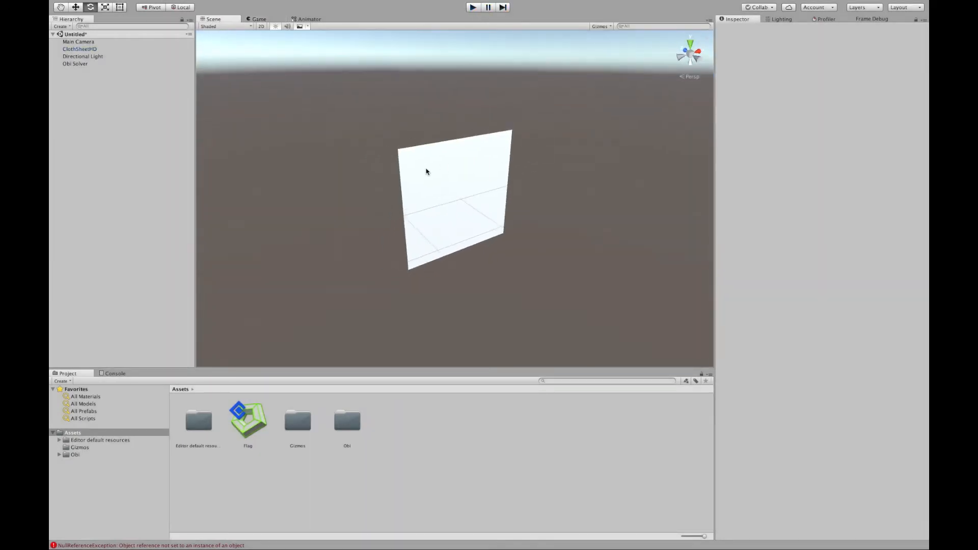
Fix the cloth's corner particles along its left edge in place using the particle editor, and leave particle editing.
{"action": "left_click", "coordinate": [426, 171]}
{"action": "left_click", "coordinate": [749, 169]}
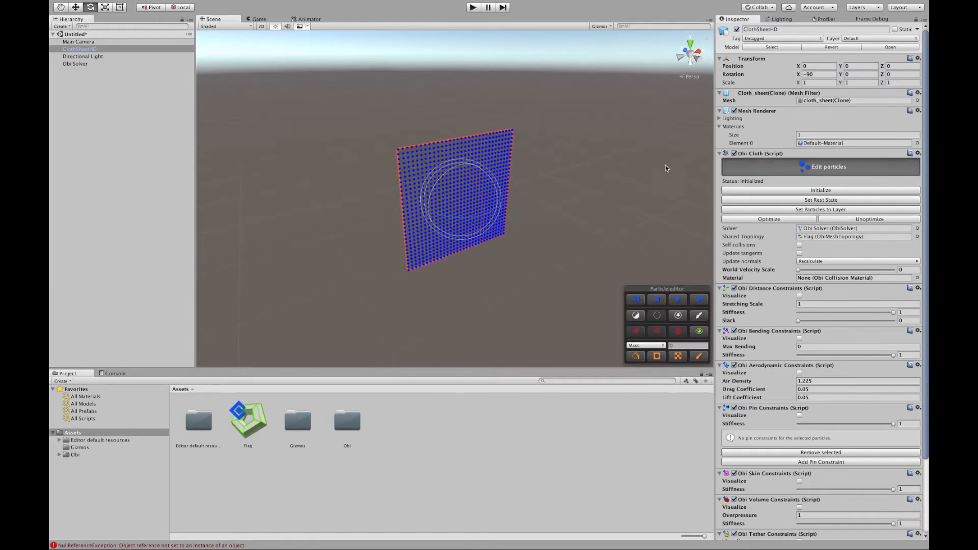
{"action": "left_click_drag", "start_coordinate": [611, 168], "coordinate": [558, 169], "text": "alt"}
{"action": "scroll", "coordinate": [558, 168], "scroll_direction": "up", "scroll_amount": 3}
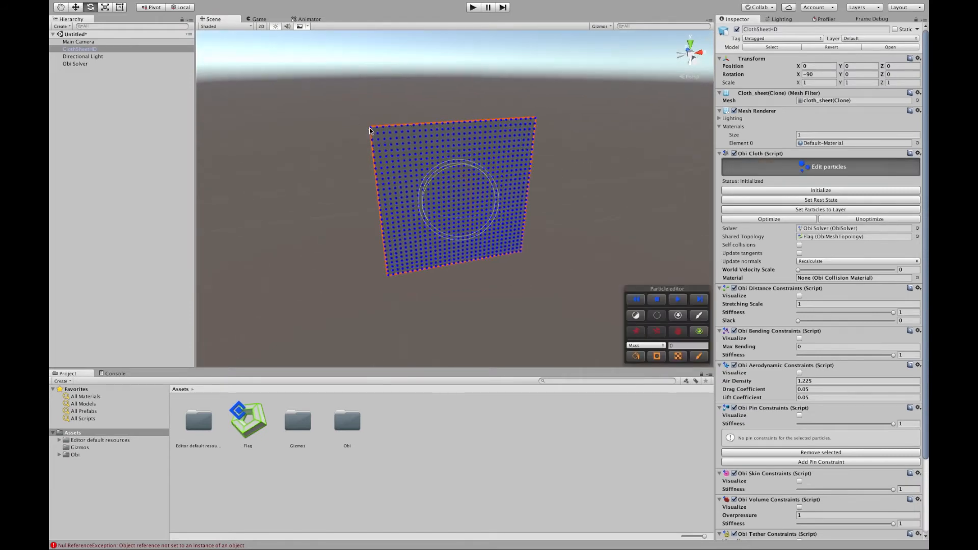
{"action": "left_click", "coordinate": [387, 276]}
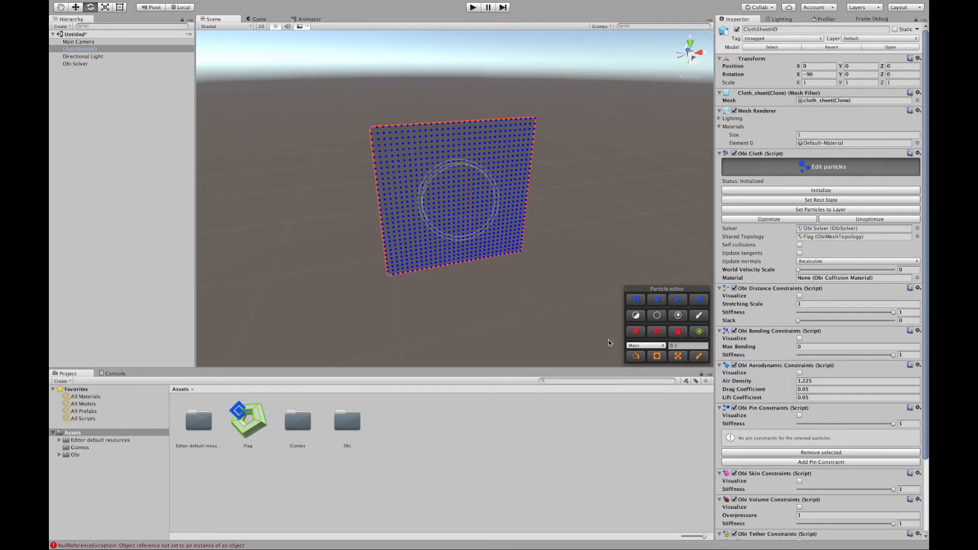
{"action": "left_click", "coordinate": [640, 333]}
{"action": "left_click", "coordinate": [778, 167]}
Run the scene to check the cloth with its fixed corners, stop playback, and inspect both faces of the sheet.
{"action": "left_click", "coordinate": [473, 8]}
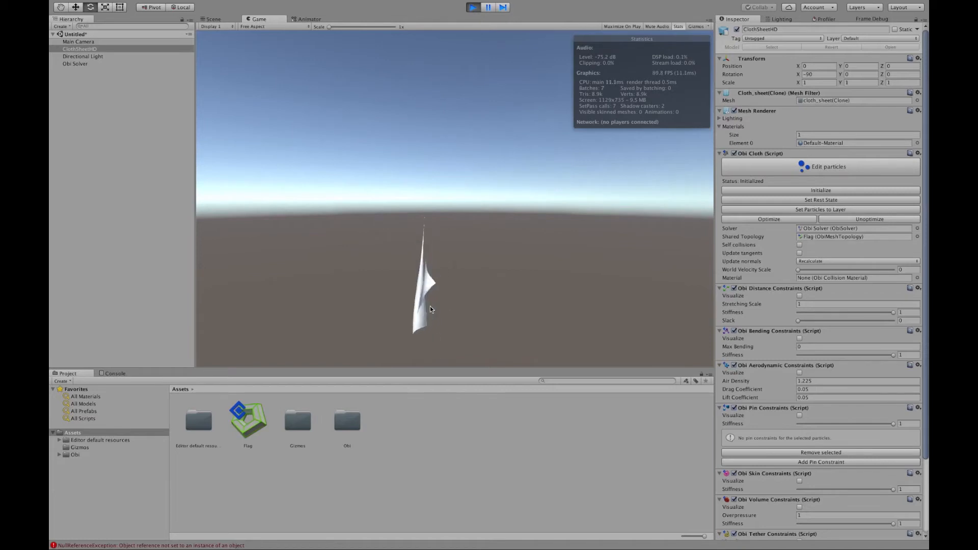
{"action": "left_click", "coordinate": [474, 8]}
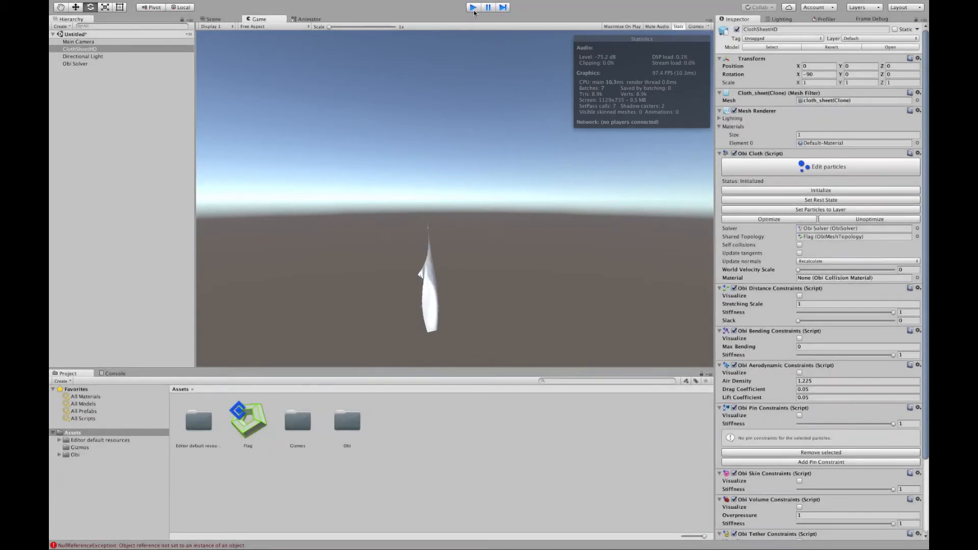
{"action": "left_click_drag", "start_coordinate": [414, 163], "coordinate": [693, 137], "text": "alt"}
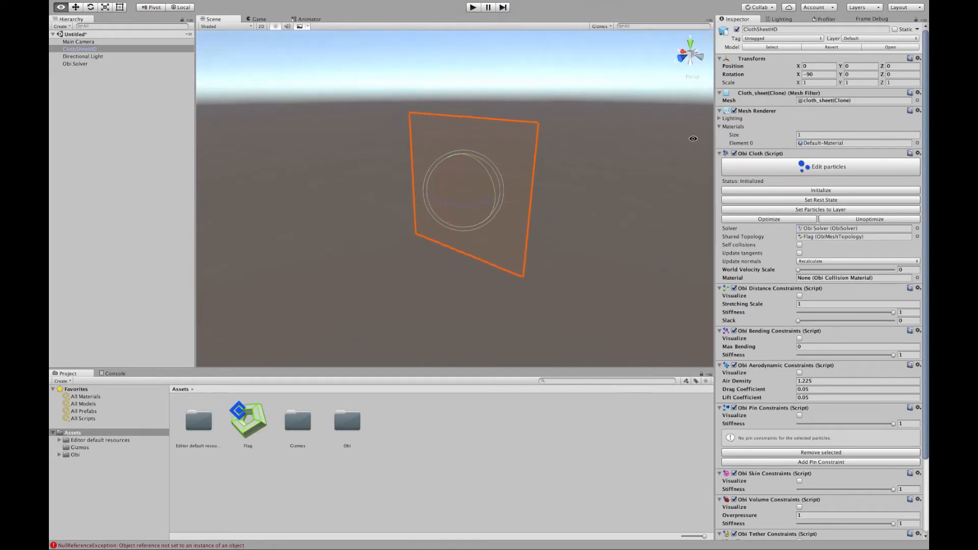
{"action": "left_click", "coordinate": [616, 150]}
{"action": "left_click_drag", "start_coordinate": [627, 155], "coordinate": [358, 165], "text": "alt"}
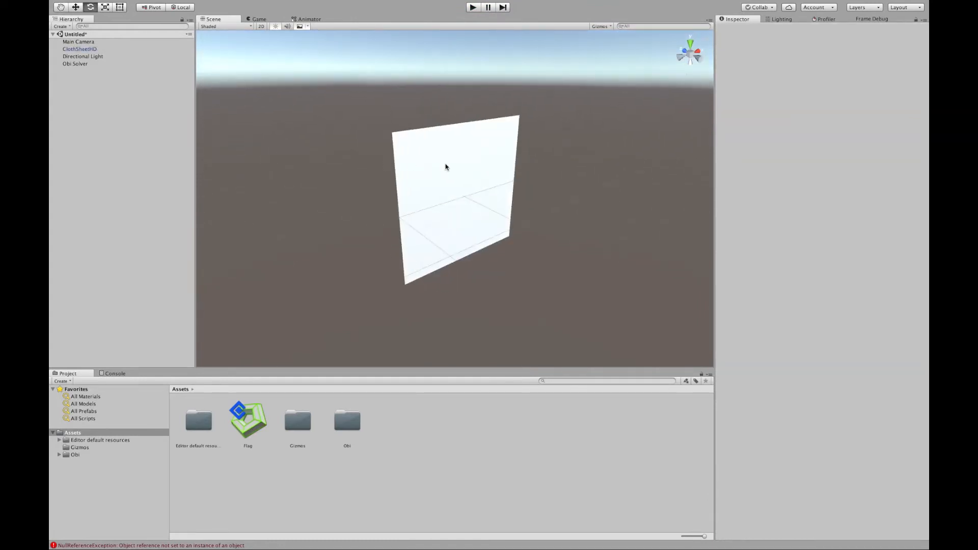
Increase the cloth sheet's material count to 2 and assign ObiOrange(Back) as the second material.
{"action": "left_click", "coordinate": [472, 161]}
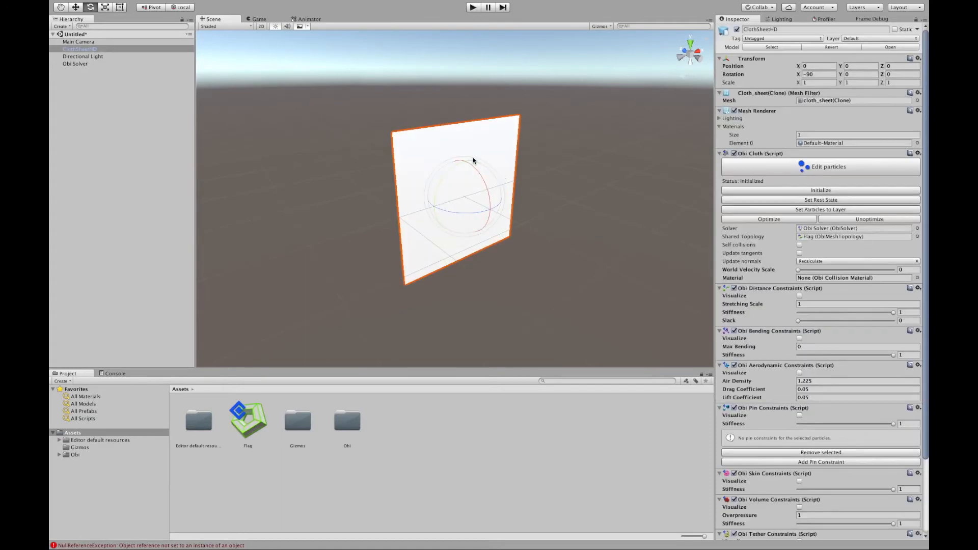
{"action": "left_click", "coordinate": [807, 134]}
{"action": "type", "text": "2"}
{"action": "key", "text": "Return"}
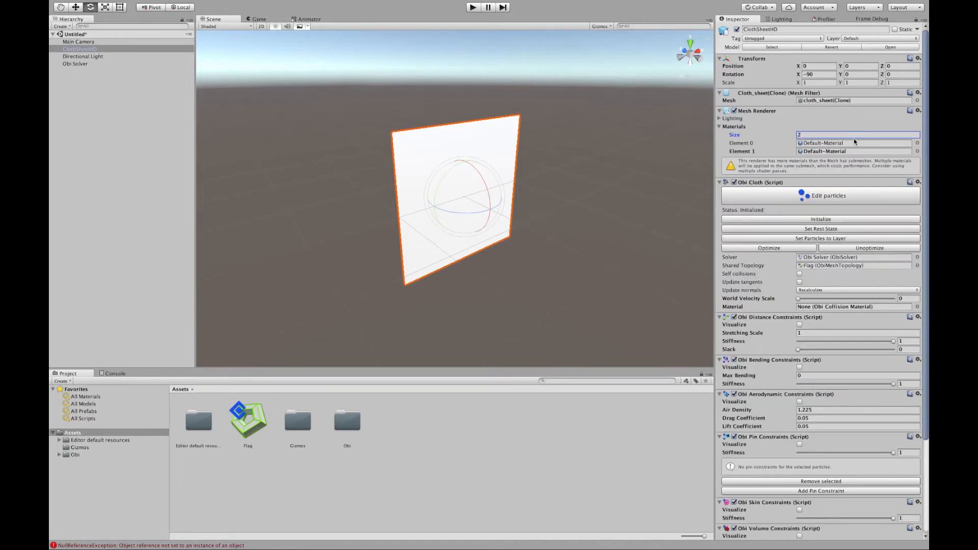
{"action": "left_click", "coordinate": [918, 152]}
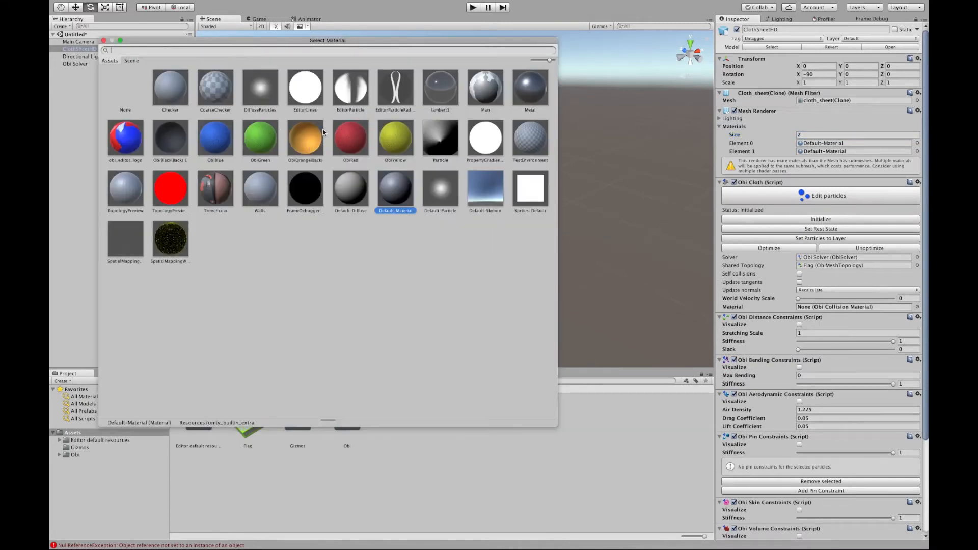
{"action": "left_click", "coordinate": [309, 147]}
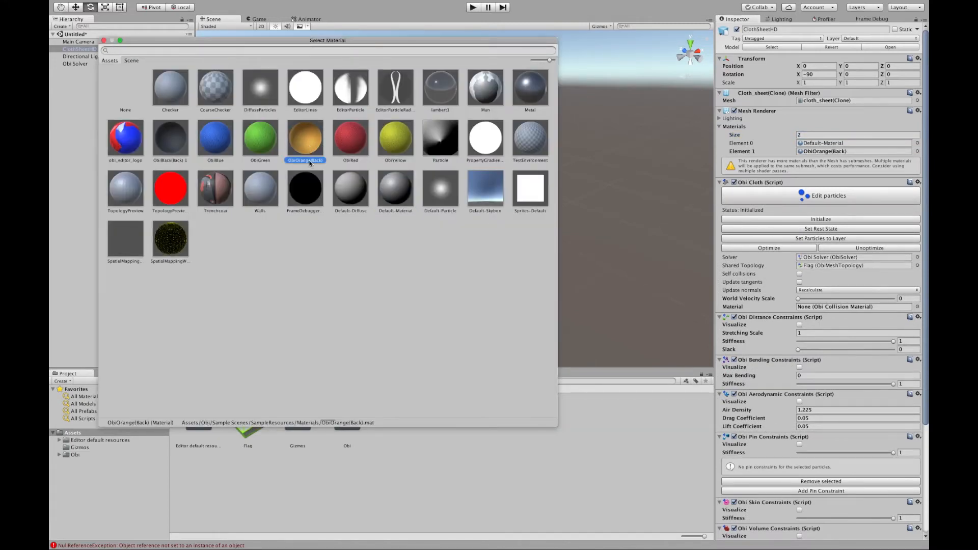
{"action": "double_click", "coordinate": [308, 146]}
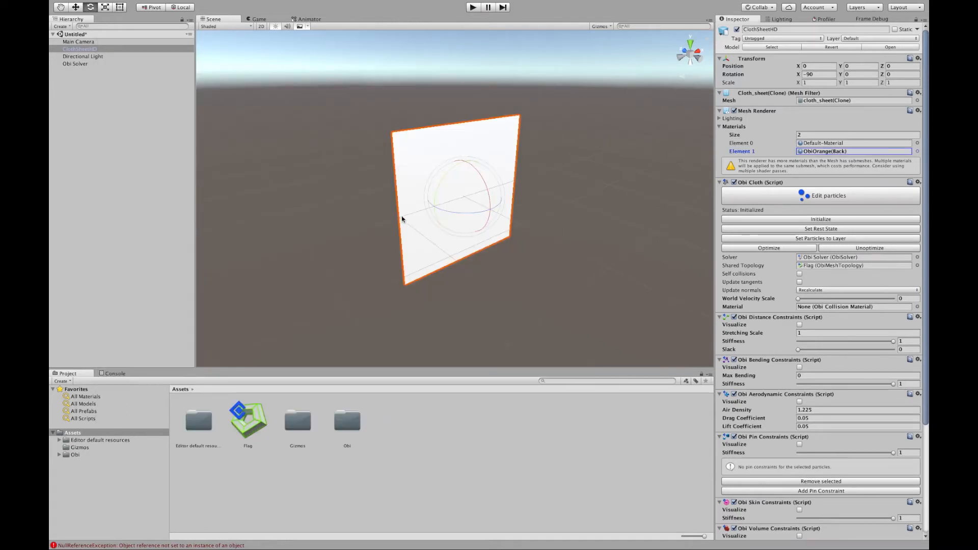
{"action": "left_click_drag", "start_coordinate": [343, 201], "coordinate": [408, 187], "text": "alt"}
{"action": "left_click", "coordinate": [617, 181]}
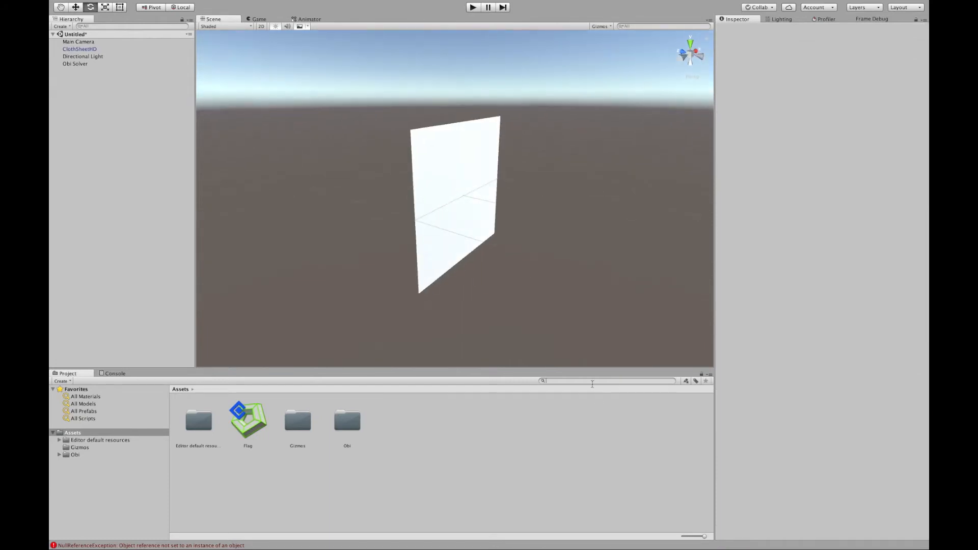
Search the project assets for "back" and examine the ObiOrange(Back) material's settings and its Standard (Backfaces) shader.
{"action": "type", "text": "back"}
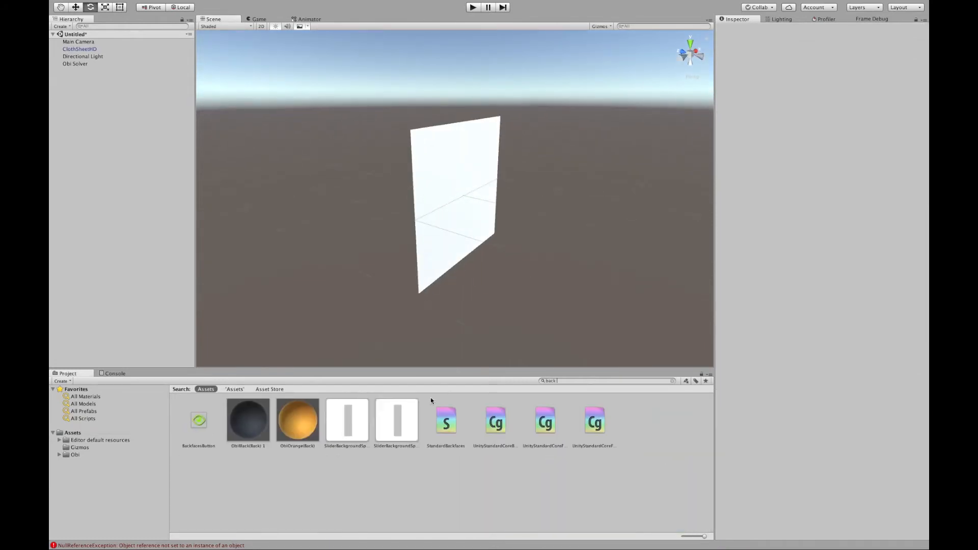
{"action": "left_click", "coordinate": [288, 412]}
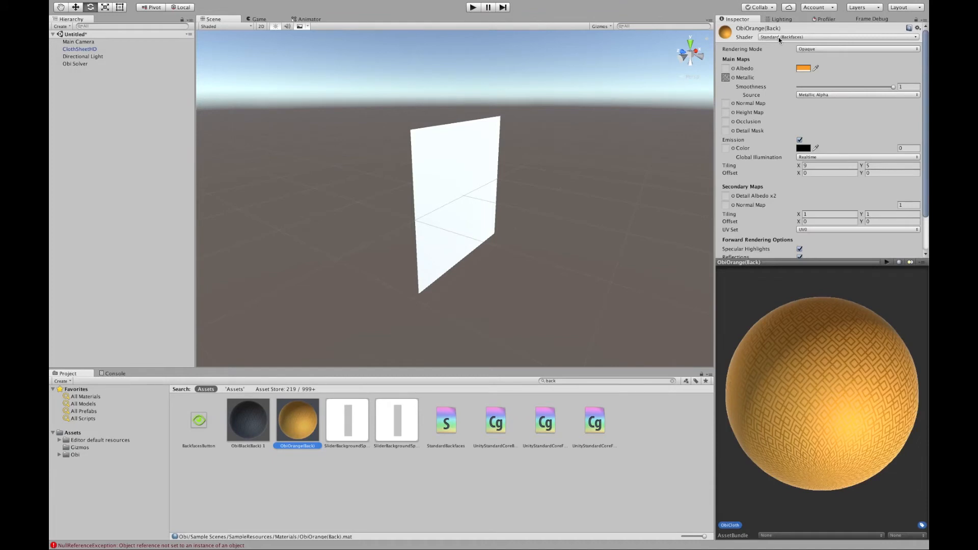
{"action": "left_click", "coordinate": [780, 37]}
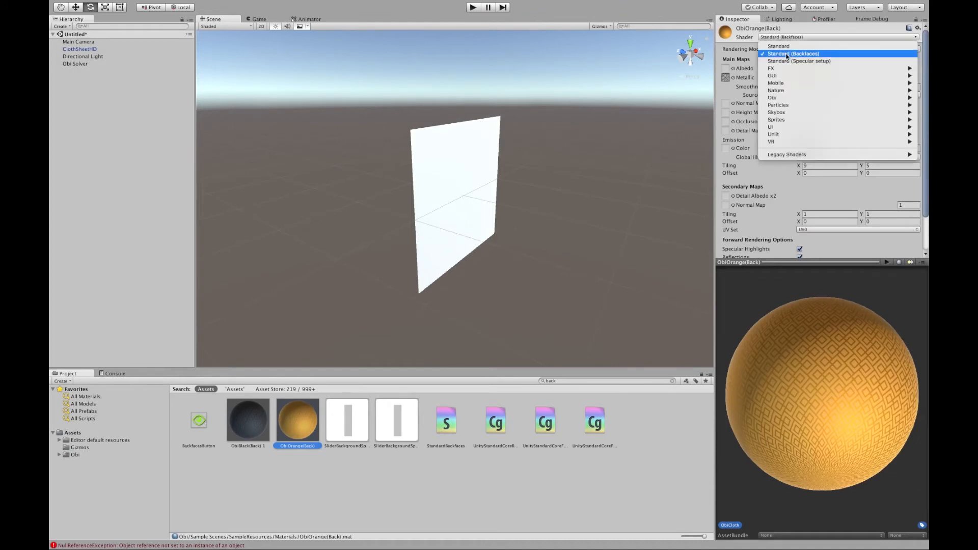
{"action": "left_click", "coordinate": [787, 54]}
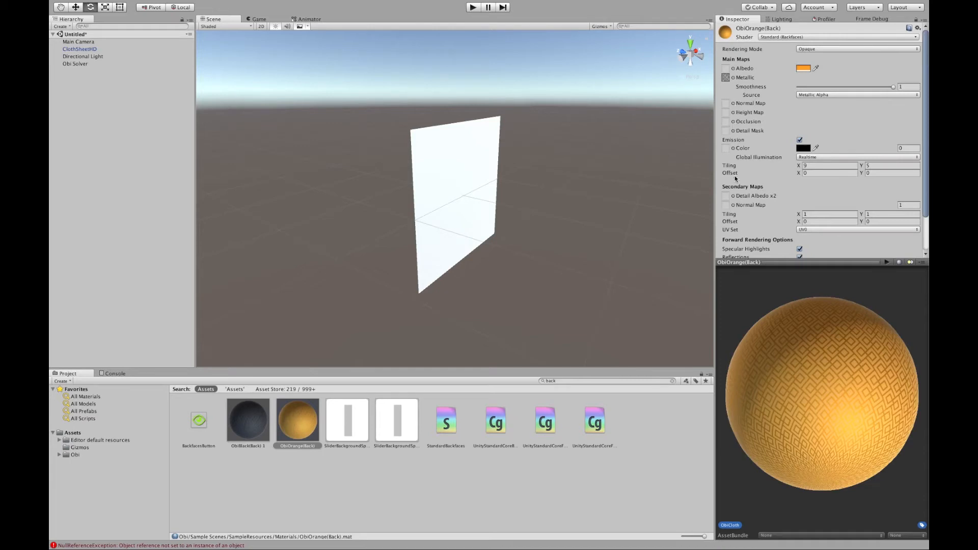
{"action": "scroll", "coordinate": [928, 58], "scroll_direction": "down", "scroll_amount": 3}
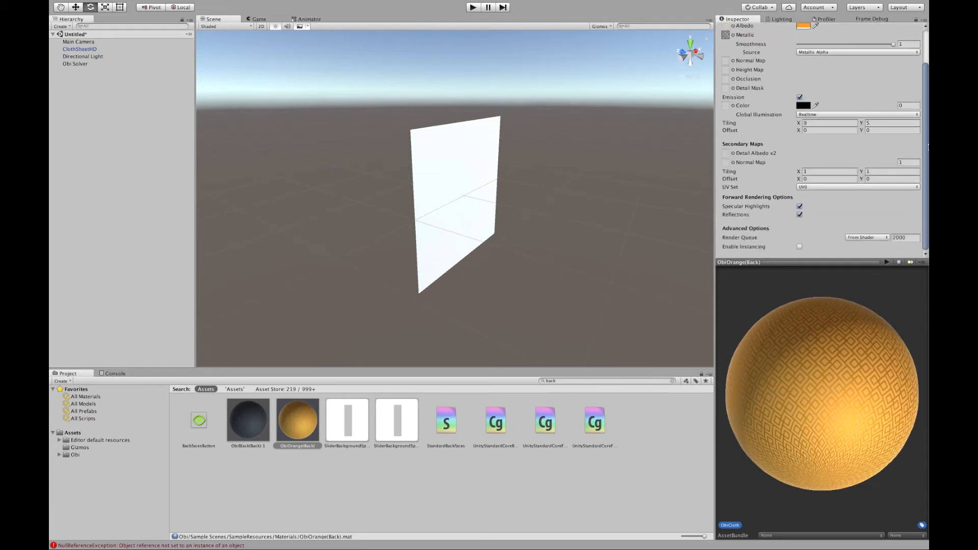
{"action": "scroll", "coordinate": [928, 46], "scroll_direction": "up", "scroll_amount": 3}
{"action": "left_click", "coordinate": [594, 120]}
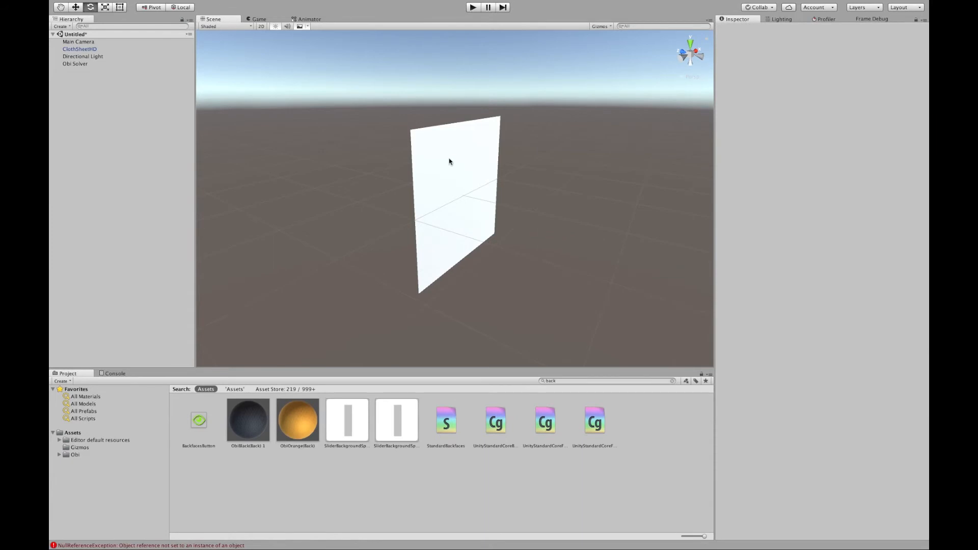
Turn on visualization of the cloth sheet's distance constraints and inspect them up close.
{"action": "left_click", "coordinate": [483, 145]}
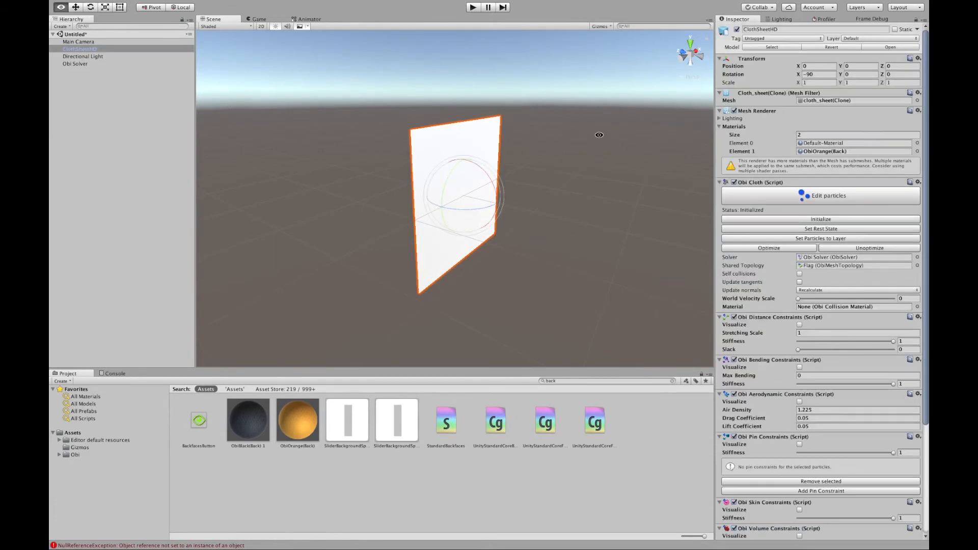
{"action": "left_click_drag", "start_coordinate": [596, 134], "coordinate": [503, 147], "text": "alt"}
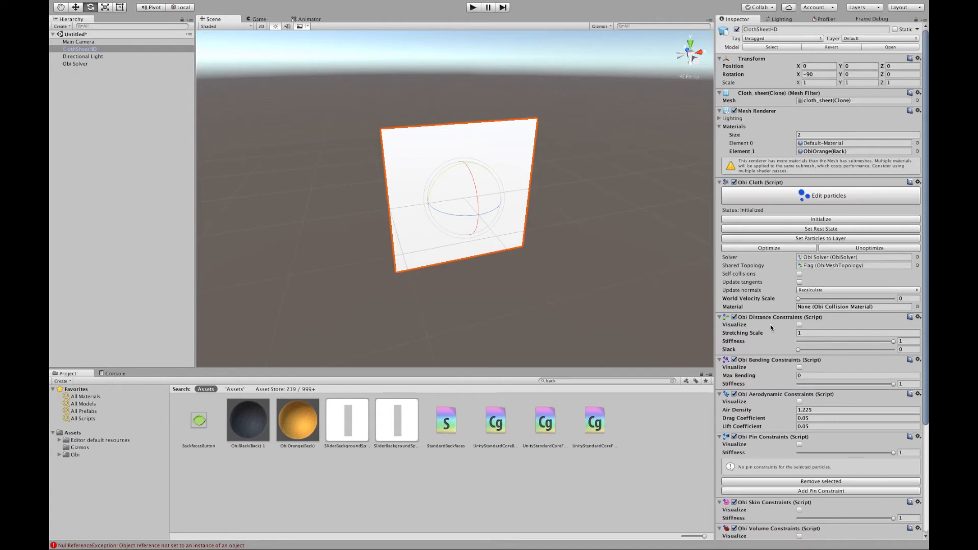
{"action": "scroll", "coordinate": [771, 325], "scroll_direction": "down", "scroll_amount": 5}
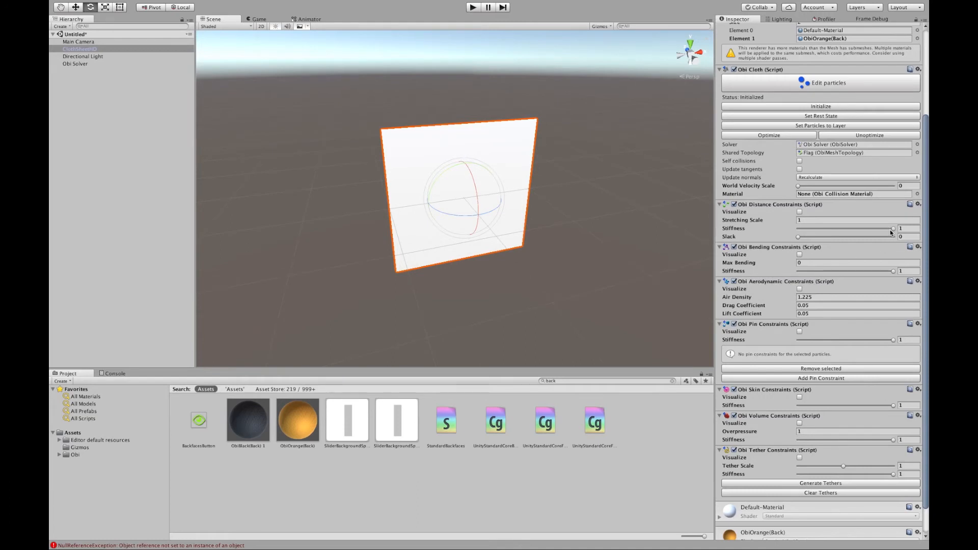
{"action": "left_click", "coordinate": [799, 212]}
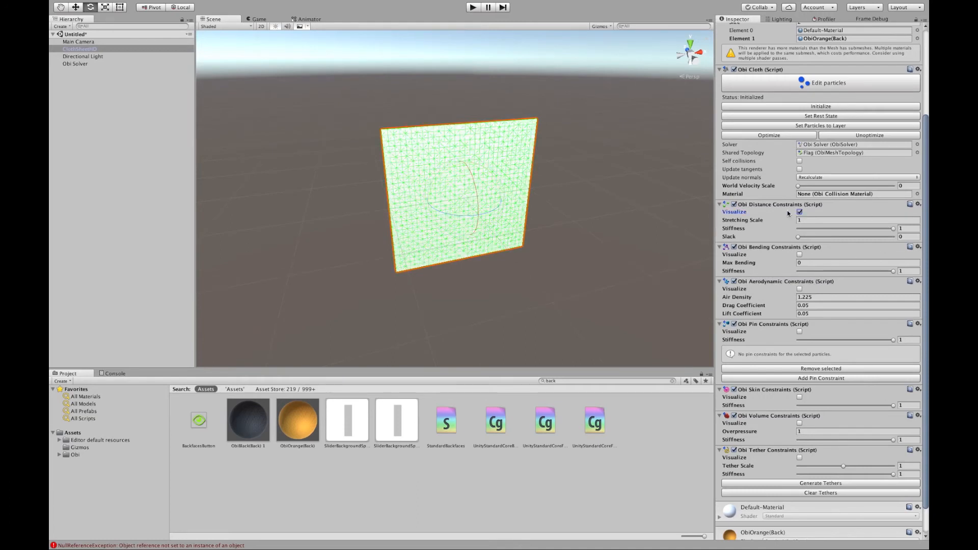
{"action": "middle_click_drag", "start_coordinate": [634, 188], "coordinate": [628, 198]}
{"action": "scroll", "coordinate": [618, 211], "scroll_direction": "up", "scroll_amount": 3}
{"action": "left_click_drag", "start_coordinate": [618, 212], "coordinate": [356, 131], "text": "alt"}
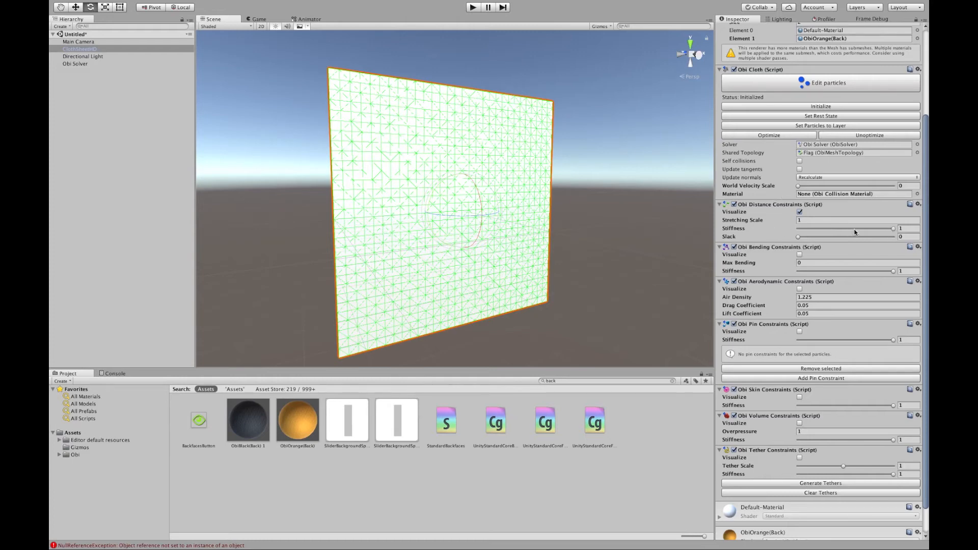
Set the Obi Solver's distance constraint iterations to 10 and run the scene to check the cloth.
{"action": "left_click", "coordinate": [75, 64]}
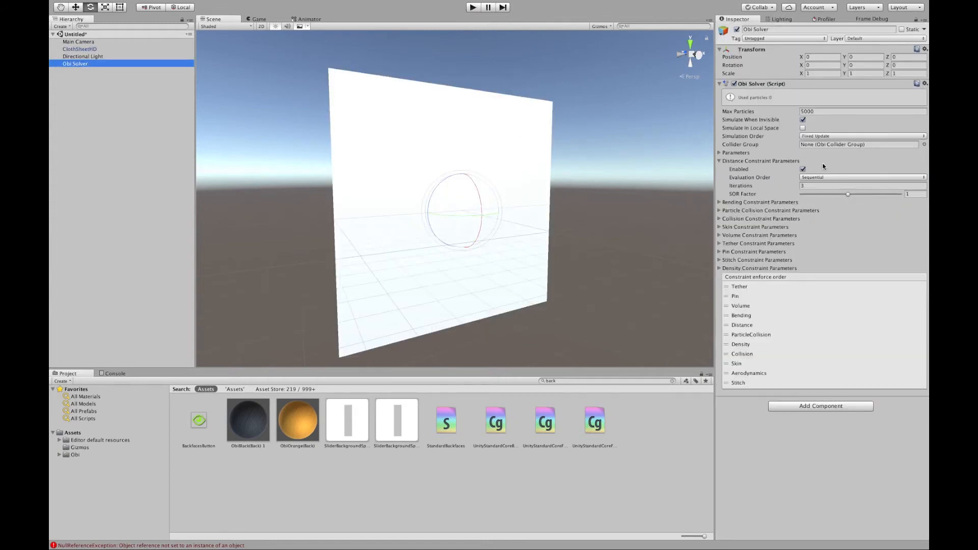
{"action": "left_click", "coordinate": [721, 161]}
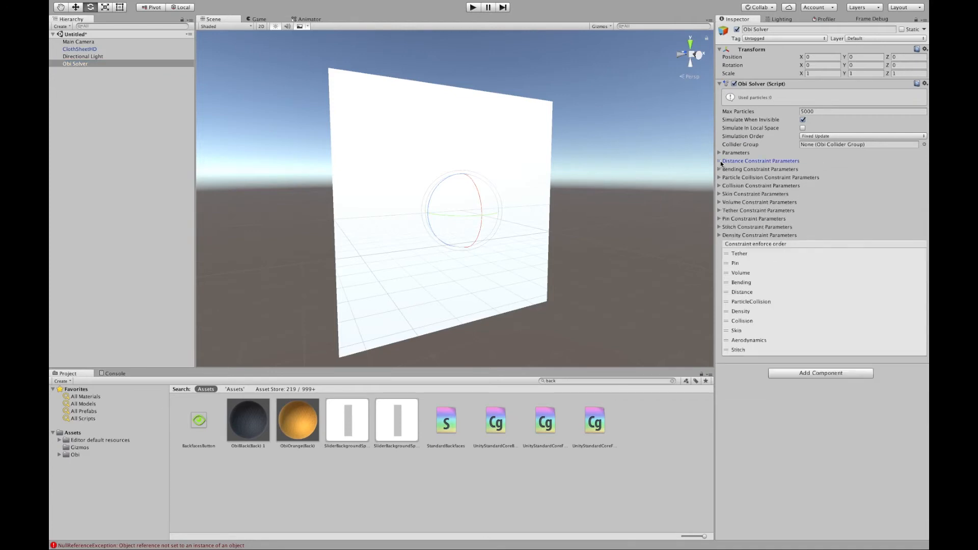
{"action": "left_click", "coordinate": [720, 161]}
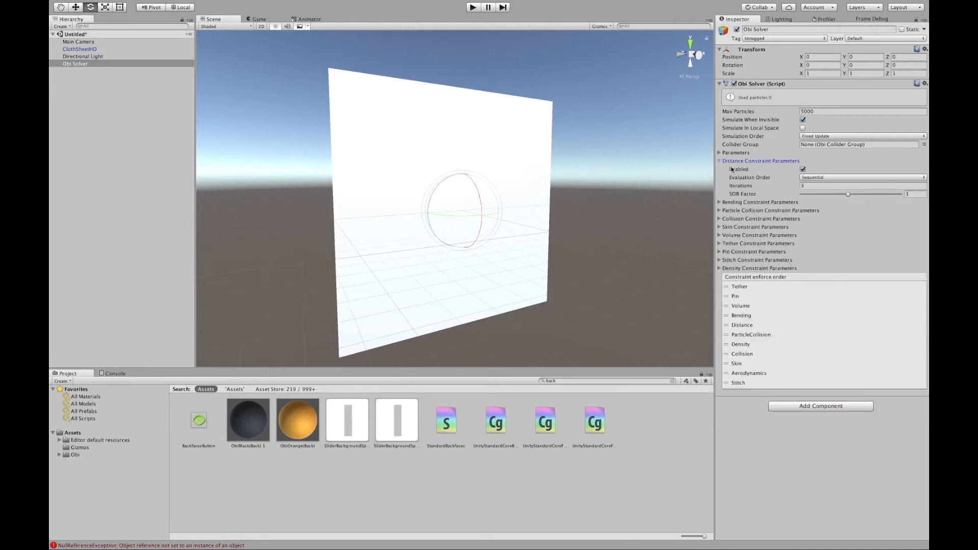
{"action": "left_click", "coordinate": [816, 186]}
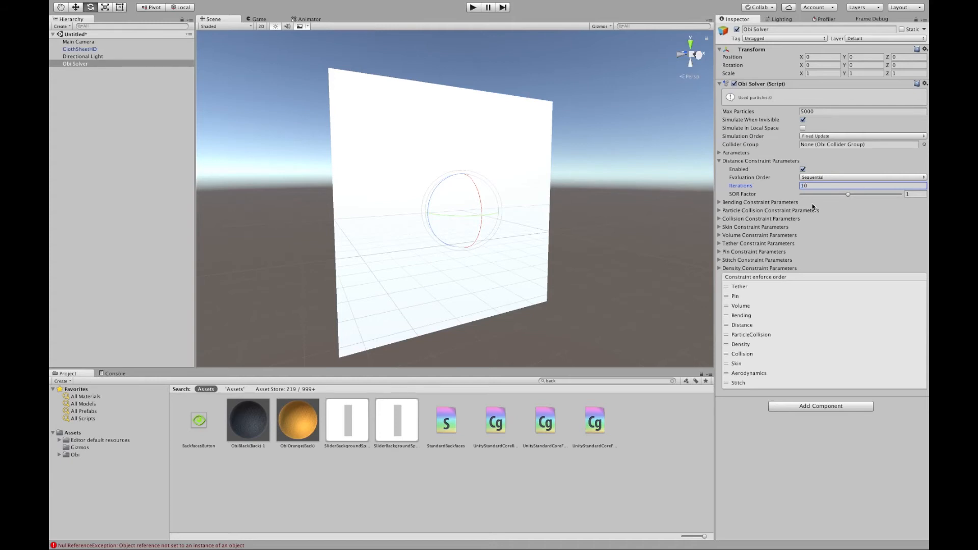
{"action": "left_click", "coordinate": [473, 7]}
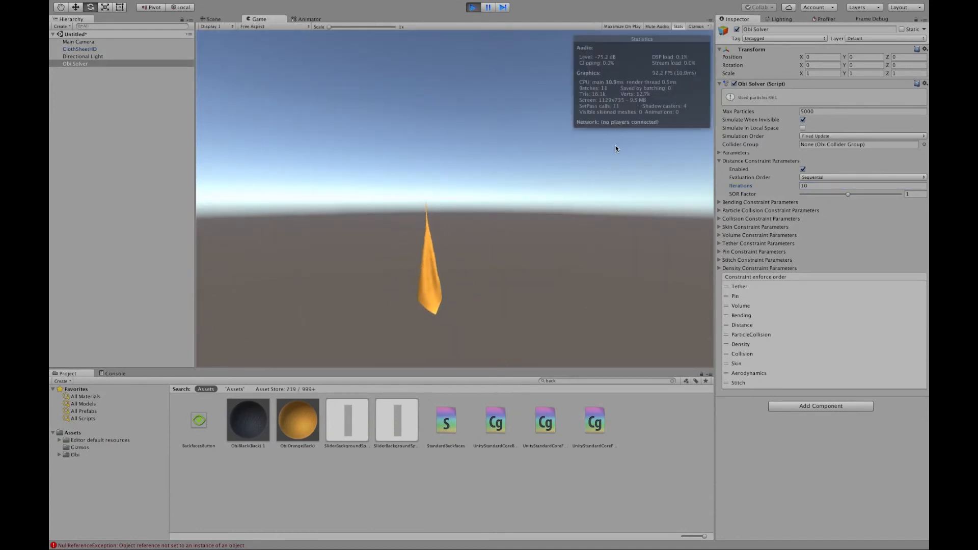
Hide the game statistics, inspect the simulated cloth up close in the Scene view and stop the simulation.
{"action": "left_click", "coordinate": [680, 27]}
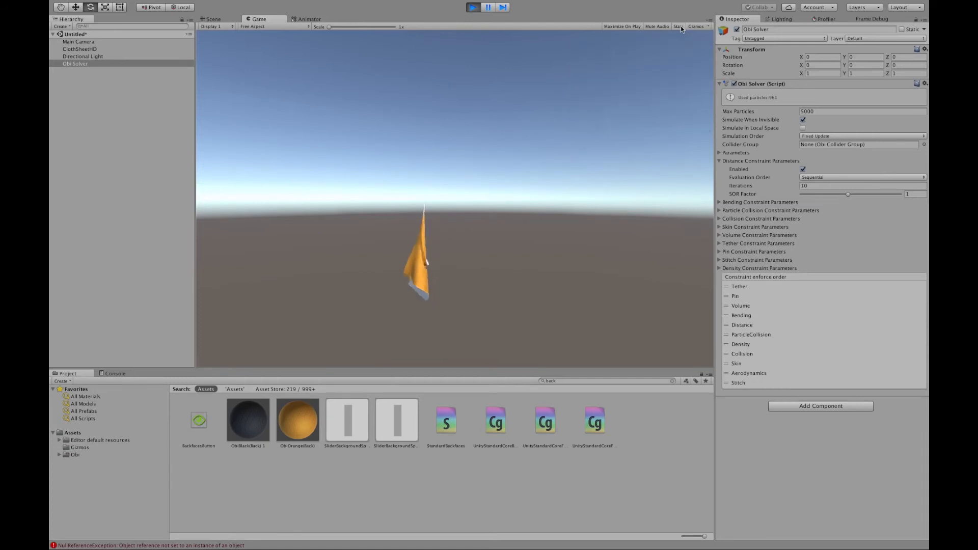
{"action": "left_click", "coordinate": [222, 20]}
{"action": "middle_click_drag", "start_coordinate": [398, 272], "coordinate": [455, 96]}
{"action": "left_click_drag", "start_coordinate": [505, 249], "coordinate": [439, 212], "text": "alt"}
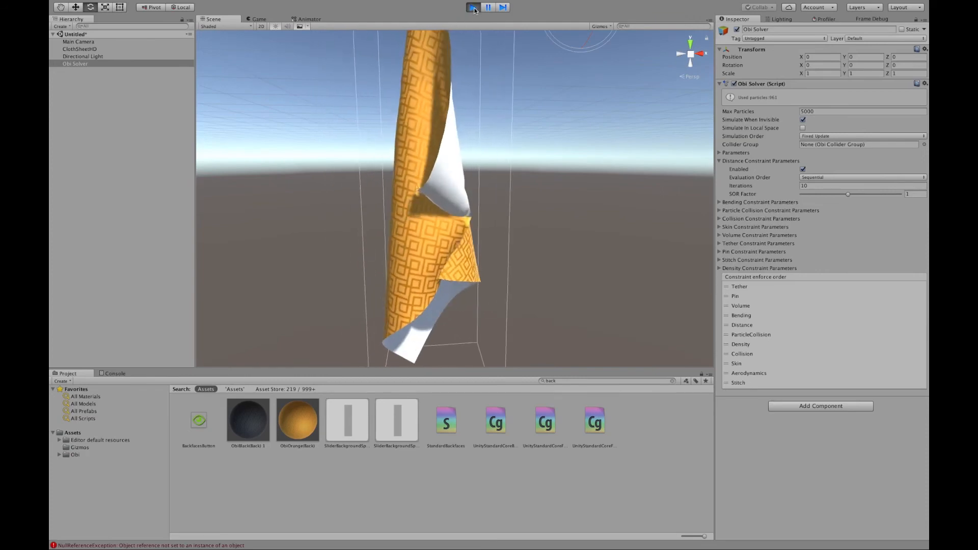
{"action": "key", "text": "ctrl+p"}
Set the cloth sheet's max bending to 0.02 and turn off visualization of its distance constraints.
{"action": "middle_click_drag", "start_coordinate": [501, 151], "coordinate": [450, 265]}
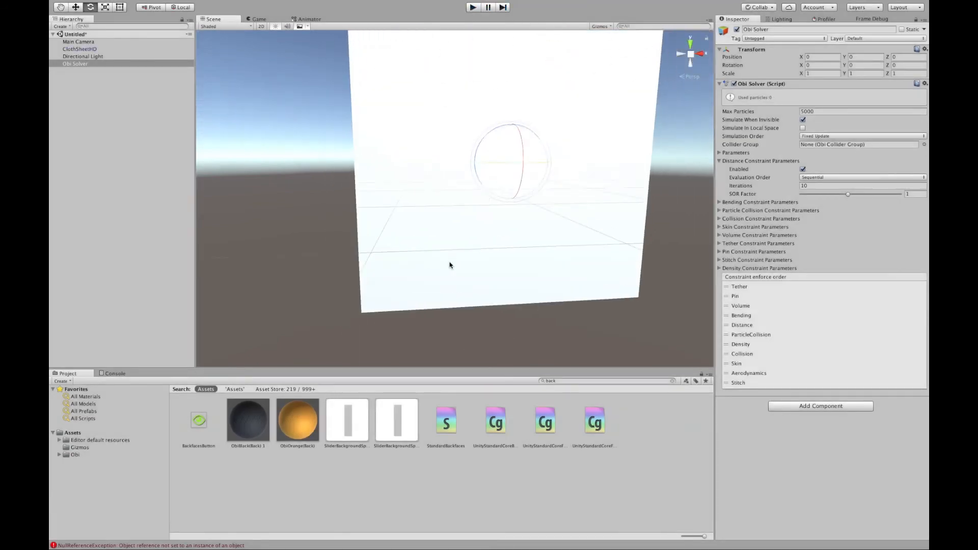
{"action": "left_click", "coordinate": [442, 136]}
{"action": "middle_click_drag", "start_coordinate": [435, 206], "coordinate": [420, 225]}
{"action": "left_click_drag", "start_coordinate": [421, 225], "coordinate": [433, 150], "text": "alt"}
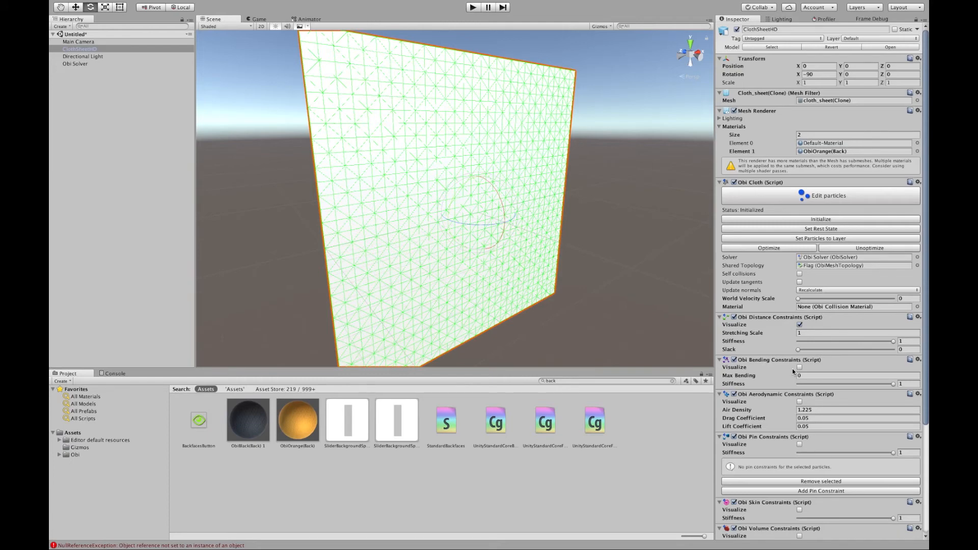
{"action": "left_click", "coordinate": [800, 325]}
{"action": "left_click", "coordinate": [808, 376]}
{"action": "left_click", "coordinate": [800, 325]}
{"action": "left_click", "coordinate": [640, 209]}
Run the scene and move the simulated cloth sheet sideways in the Scene view to check how it bends.
{"action": "left_click", "coordinate": [472, 7]}
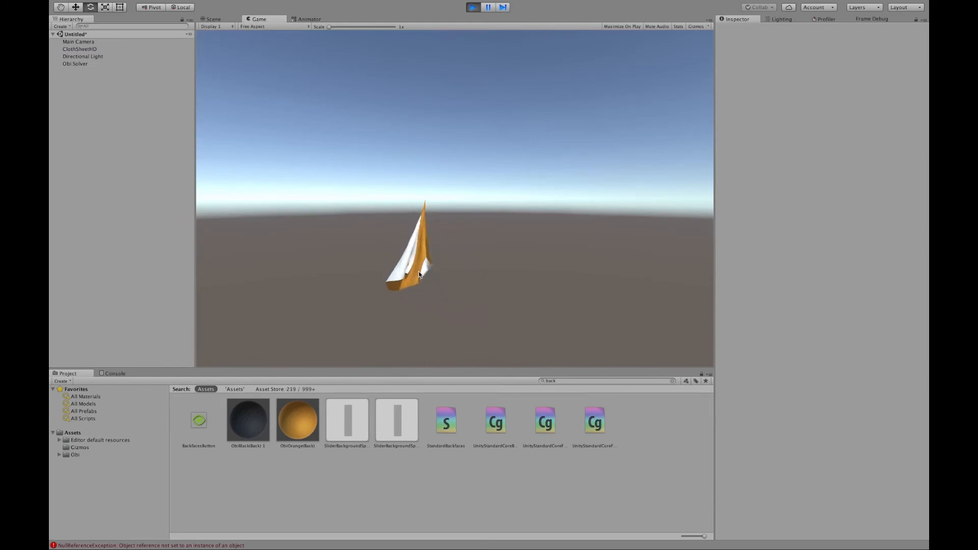
{"action": "left_click", "coordinate": [226, 21]}
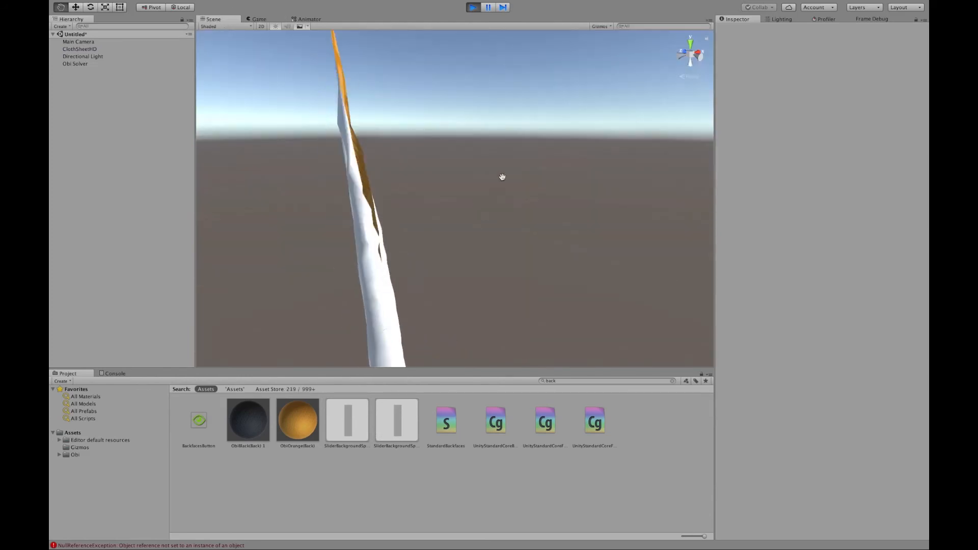
{"action": "left_click", "coordinate": [446, 202]}
{"action": "left_click_drag", "start_coordinate": [519, 166], "coordinate": [433, 184], "text": "alt"}
{"action": "left_click", "coordinate": [75, 7]}
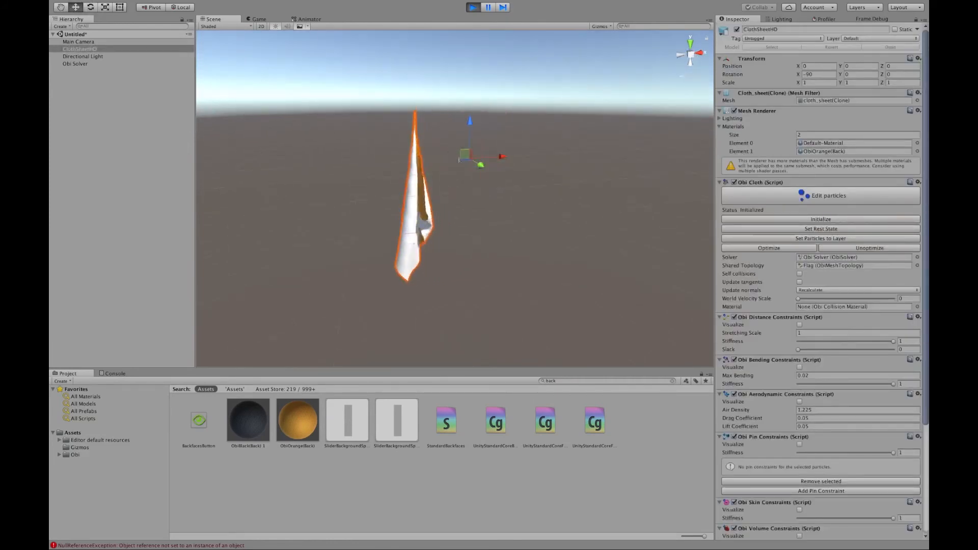
{"action": "left_click_drag", "start_coordinate": [469, 156], "coordinate": [407, 147]}
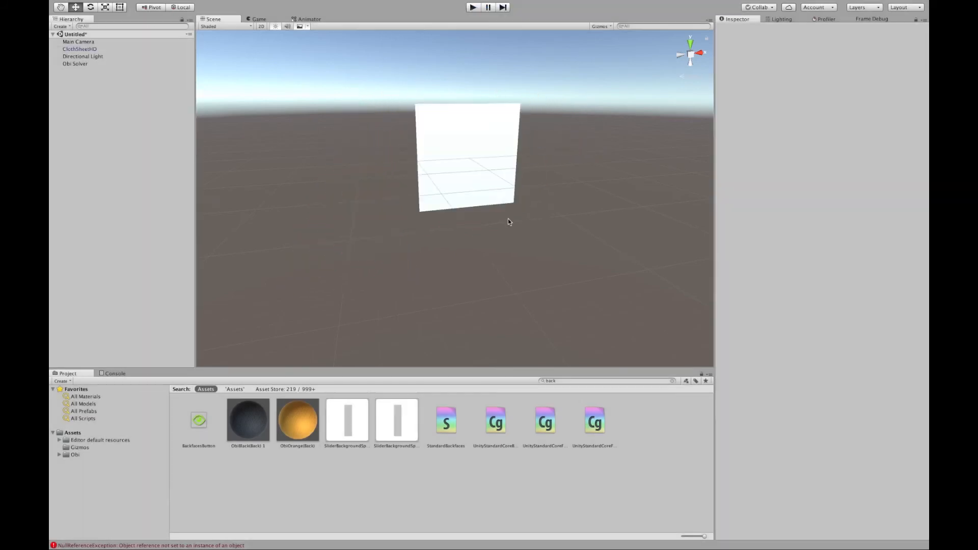
Create an empty game object and add an Obi Ambient Force Zone component to it.
{"action": "middle_click_drag", "start_coordinate": [541, 180], "coordinate": [531, 220]}
{"action": "left_click_drag", "start_coordinate": [531, 220], "coordinate": [588, 233], "text": "alt"}
{"action": "middle_click_drag", "start_coordinate": [554, 215], "coordinate": [541, 222]}
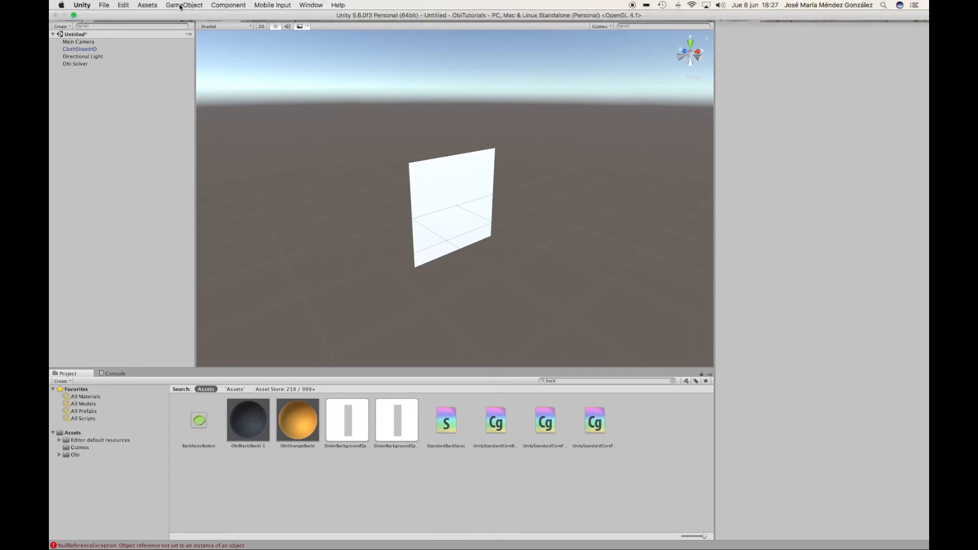
{"action": "left_click", "coordinate": [184, 5]}
{"action": "mouse_move", "coordinate": [191, 34]}
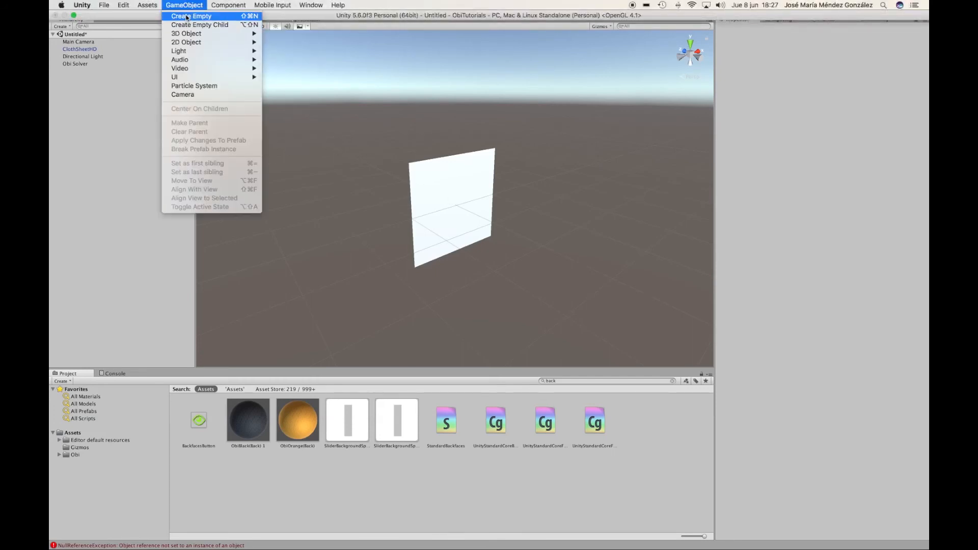
{"action": "left_click", "coordinate": [190, 16]}
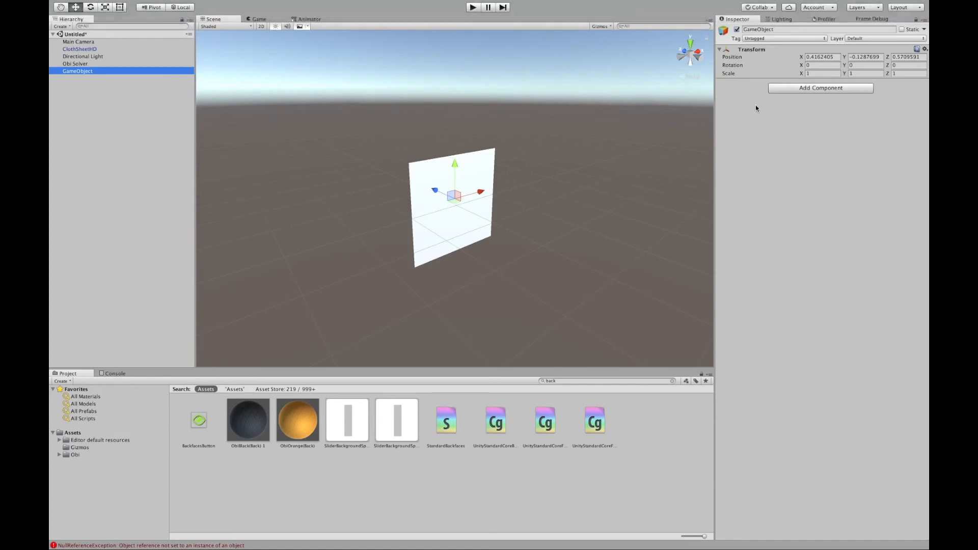
{"action": "left_click", "coordinate": [800, 89]}
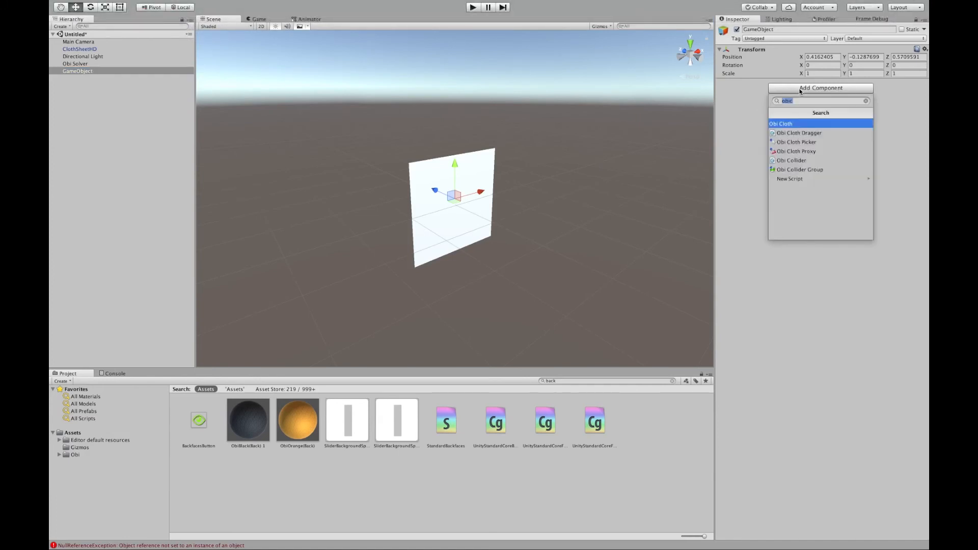
{"action": "type", "text": "obiam"}
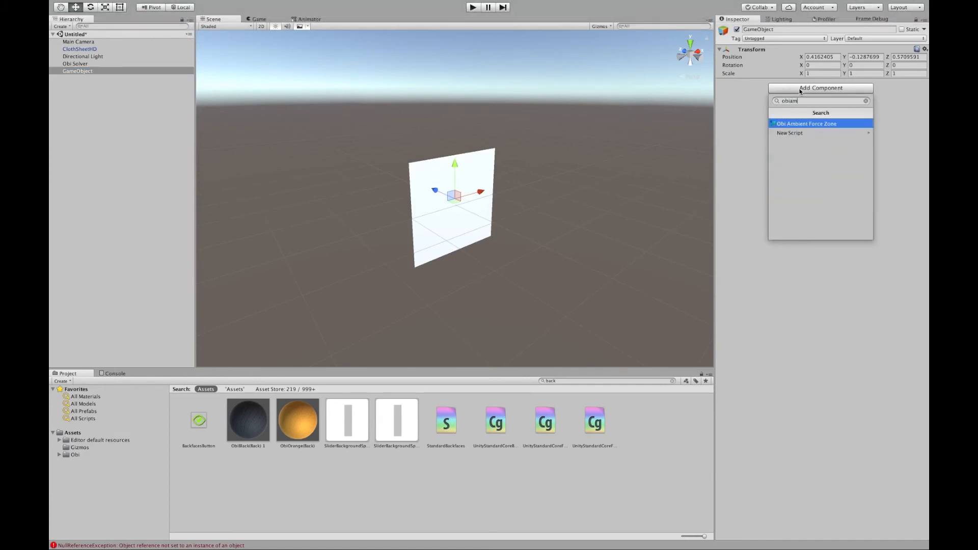
{"action": "key", "text": "Return"}
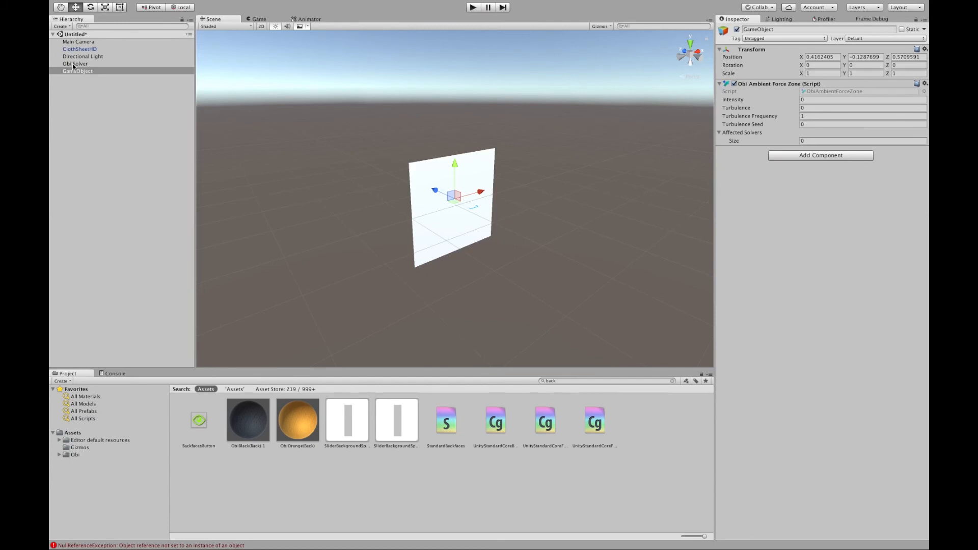
Add the Obi Solver to the force zone's affected solvers and set the zone's intensity to 15.
{"action": "left_click_drag", "start_coordinate": [74, 66], "coordinate": [807, 136]}
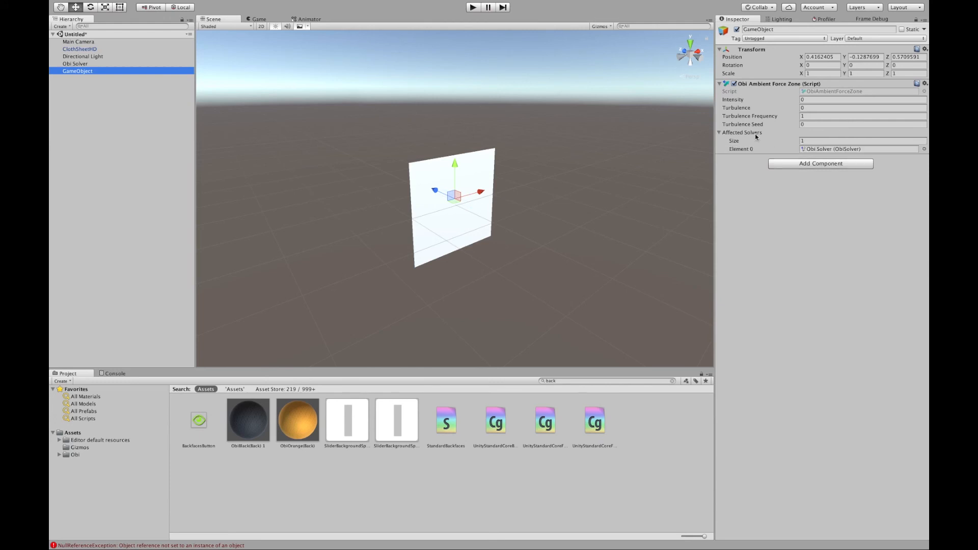
{"action": "left_click", "coordinate": [809, 100]}
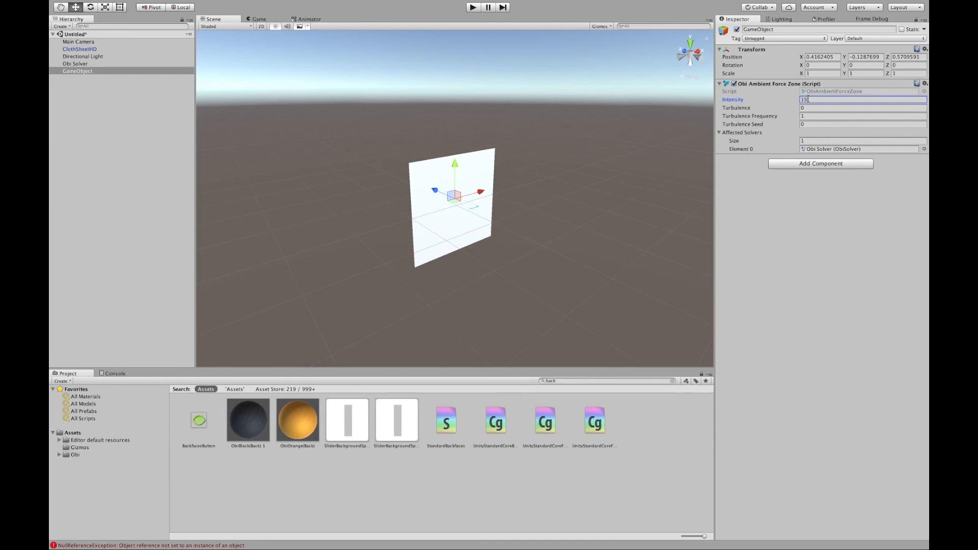
Run the scene and rotate the force zone object to about 74° around its Y axis.
{"action": "left_click", "coordinate": [474, 8]}
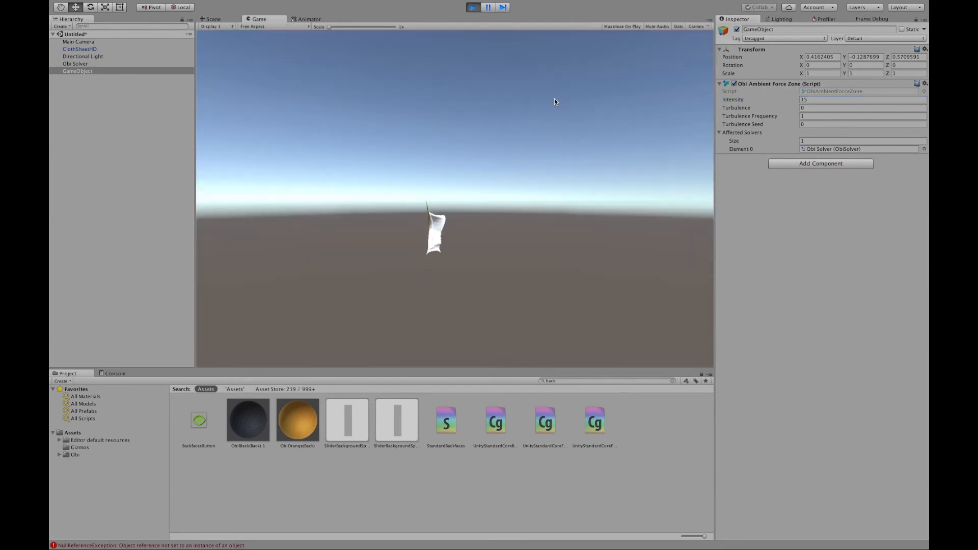
{"action": "left_click", "coordinate": [225, 19]}
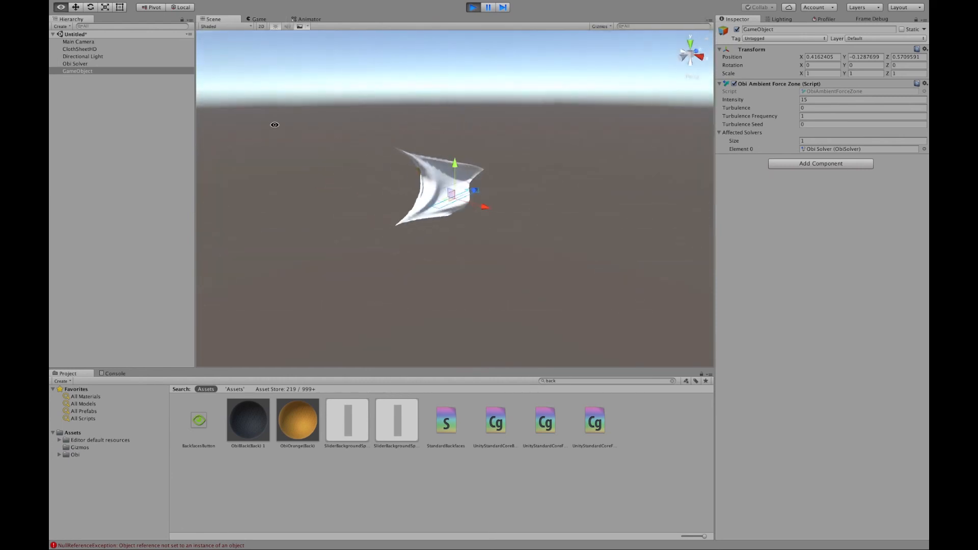
{"action": "left_click_drag", "start_coordinate": [286, 123], "coordinate": [307, 83], "text": "alt"}
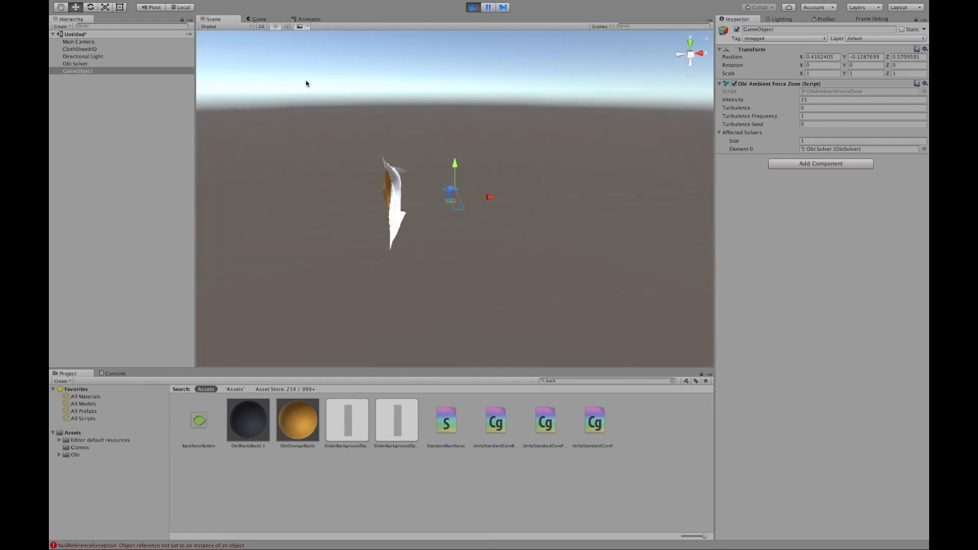
{"action": "key", "text": "e"}
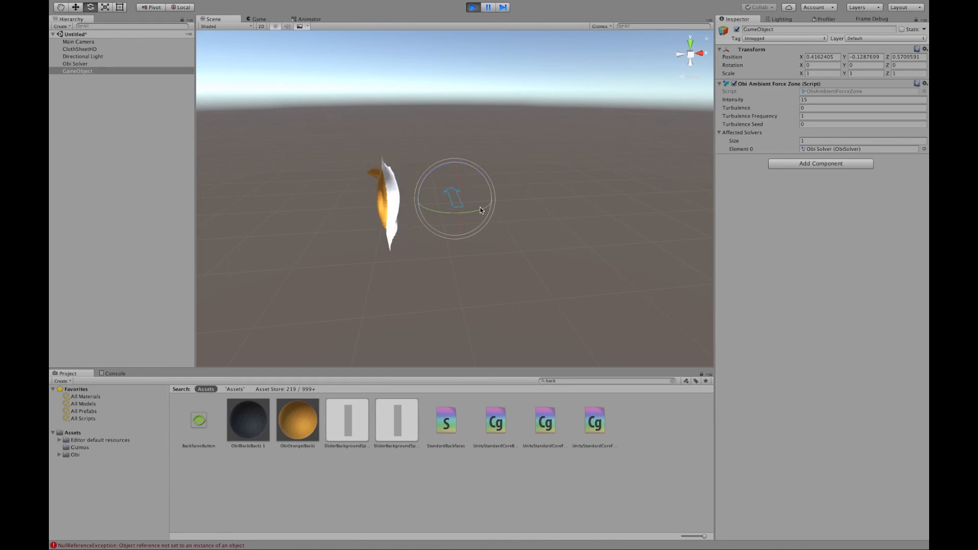
{"action": "left_click_drag", "start_coordinate": [480, 208], "coordinate": [453, 249]}
Set the force zone's intensity to 8 and check the waving cloth from several angles.
{"action": "left_click", "coordinate": [817, 100]}
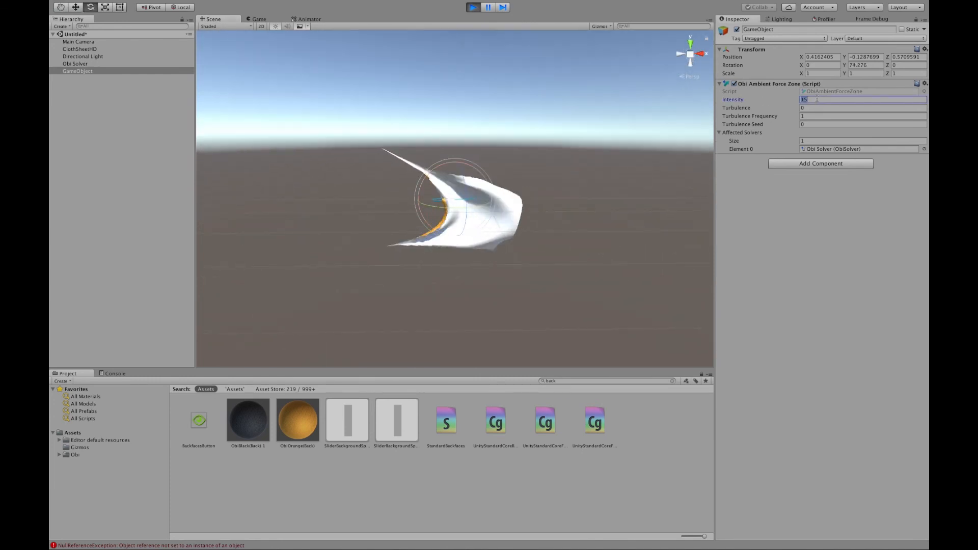
{"action": "type", "text": "5"}
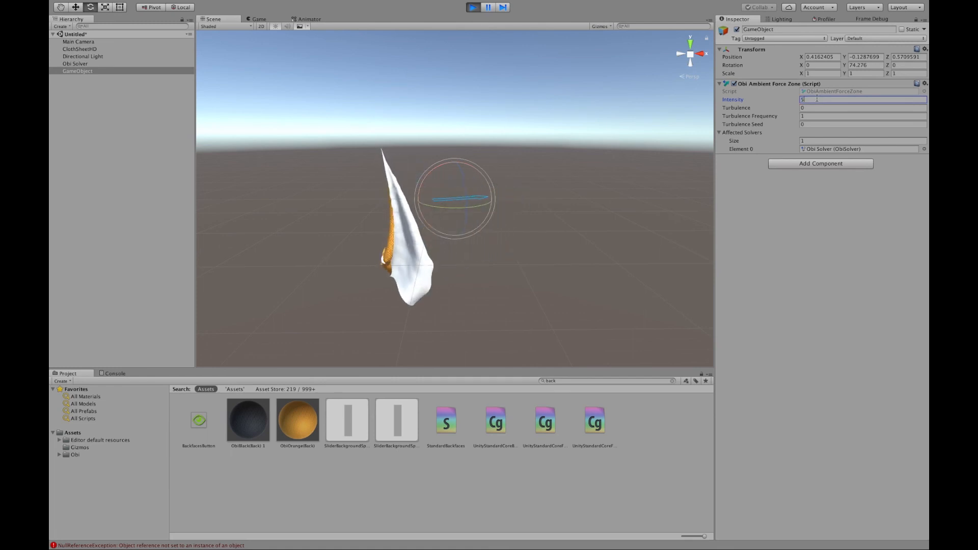
{"action": "key", "text": "BackSpace"}
{"action": "type", "text": "8"}
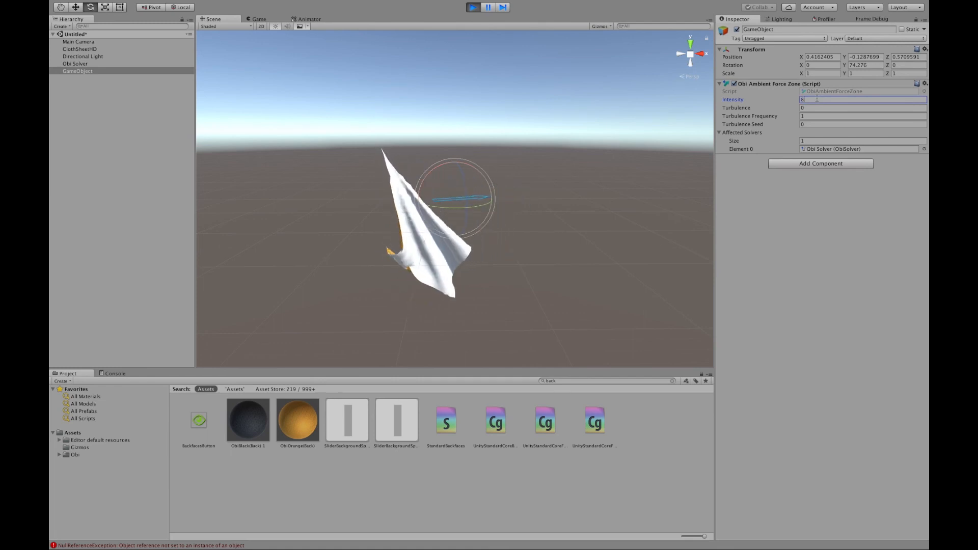
{"action": "middle_click_drag", "start_coordinate": [538, 186], "coordinate": [540, 187]}
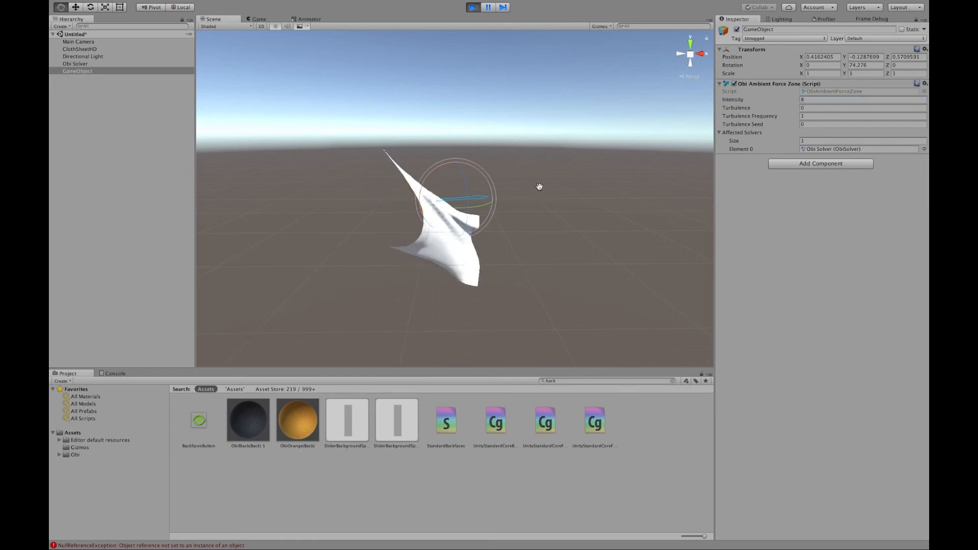
{"action": "left_click_drag", "start_coordinate": [549, 223], "coordinate": [613, 255], "text": "alt"}
{"action": "left_click", "coordinate": [564, 195]}
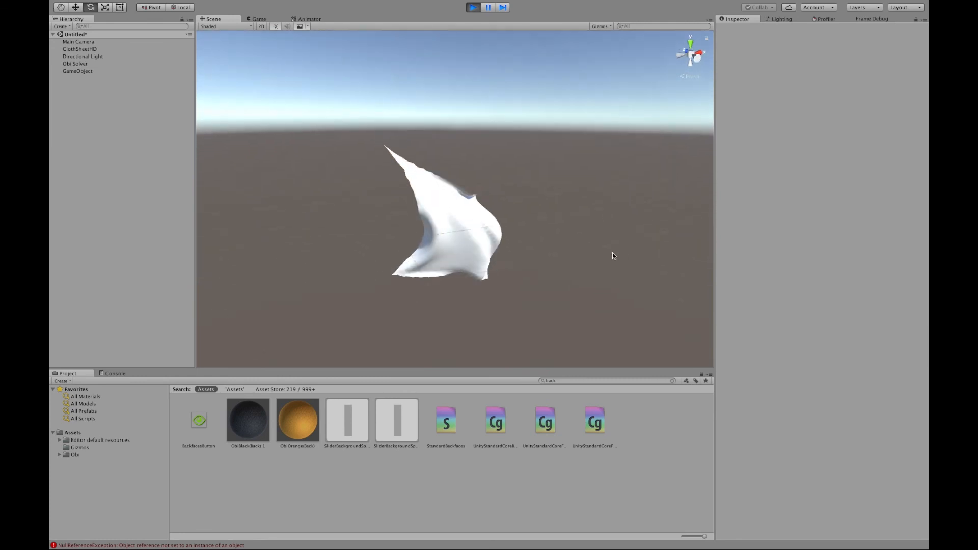
{"action": "middle_click_drag", "start_coordinate": [613, 256], "coordinate": [583, 229]}
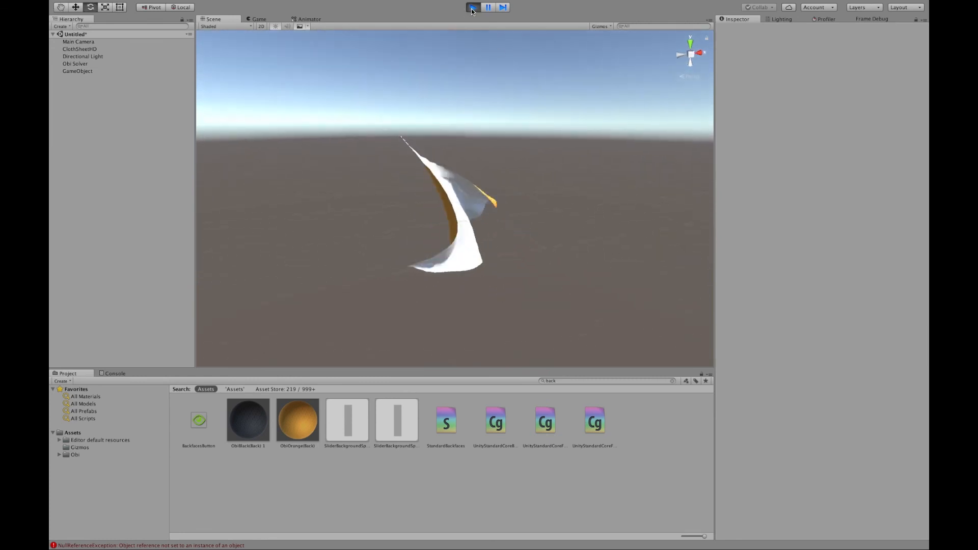